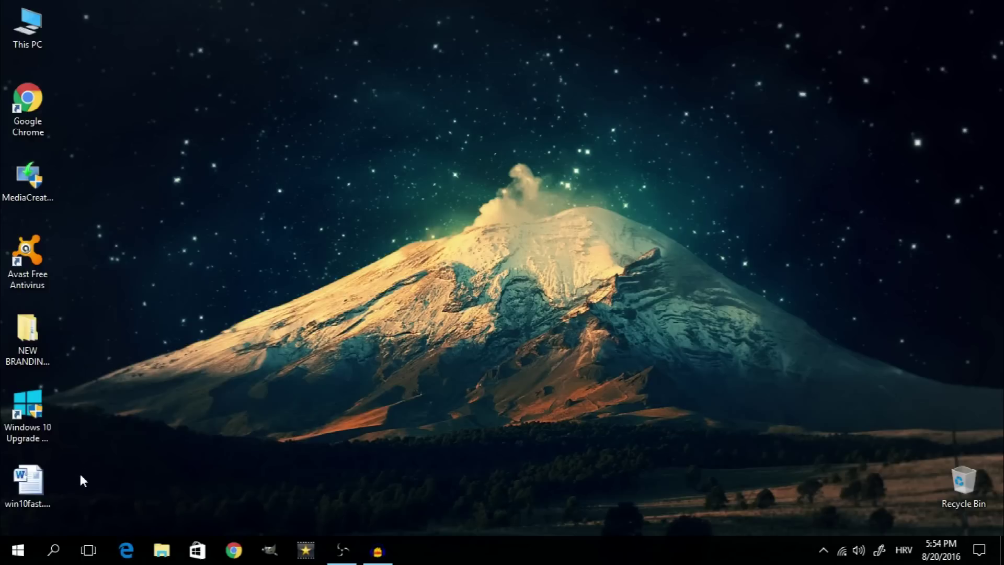
Open the list of installed apps and features in the system settings.
left_click(26, 541)
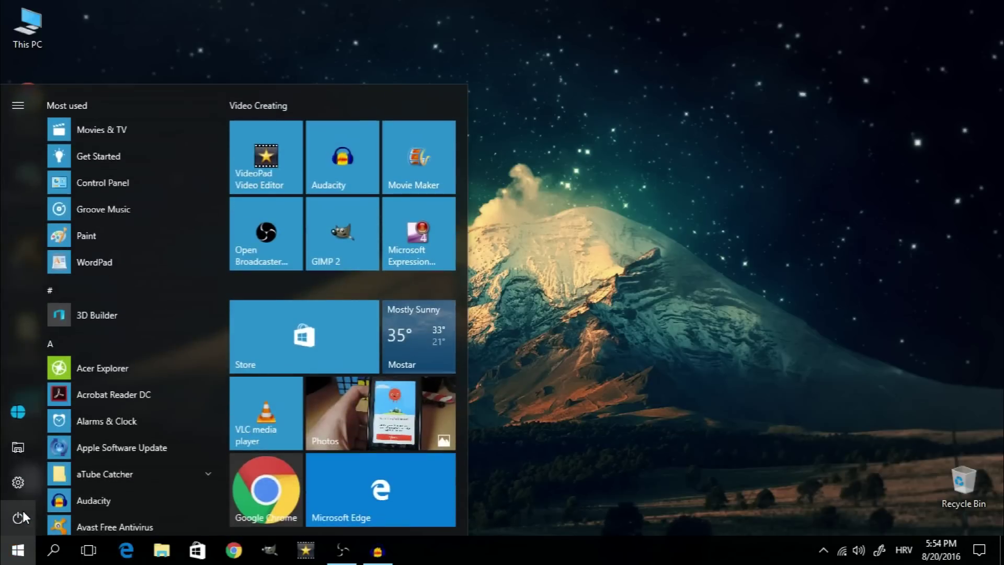
left_click(24, 488)
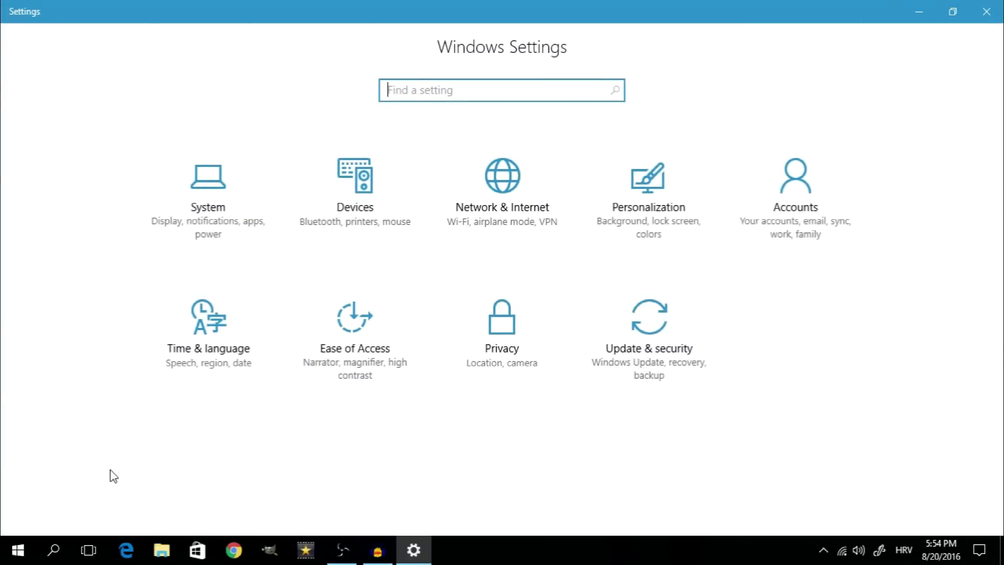
left_click(225, 232)
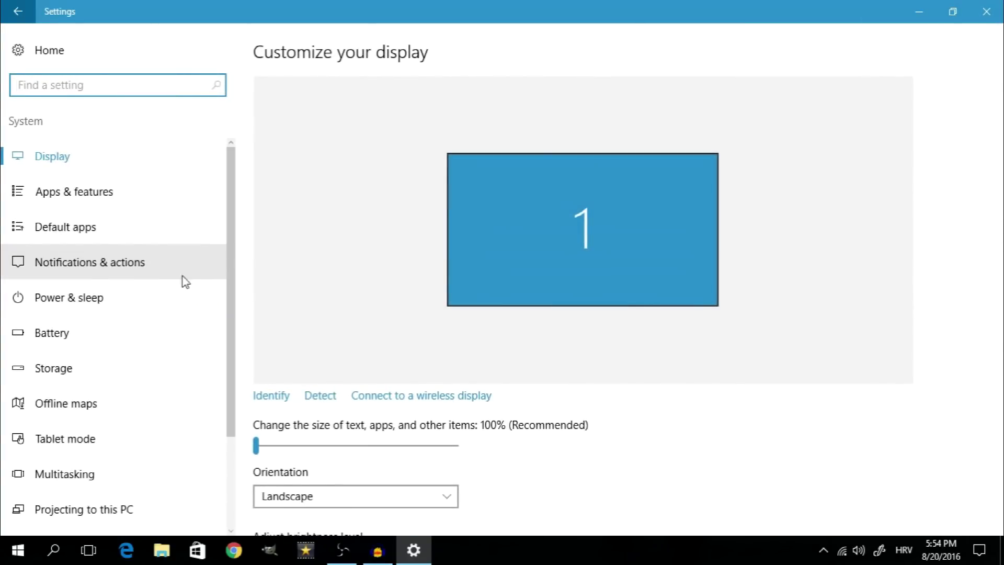
left_click(158, 206)
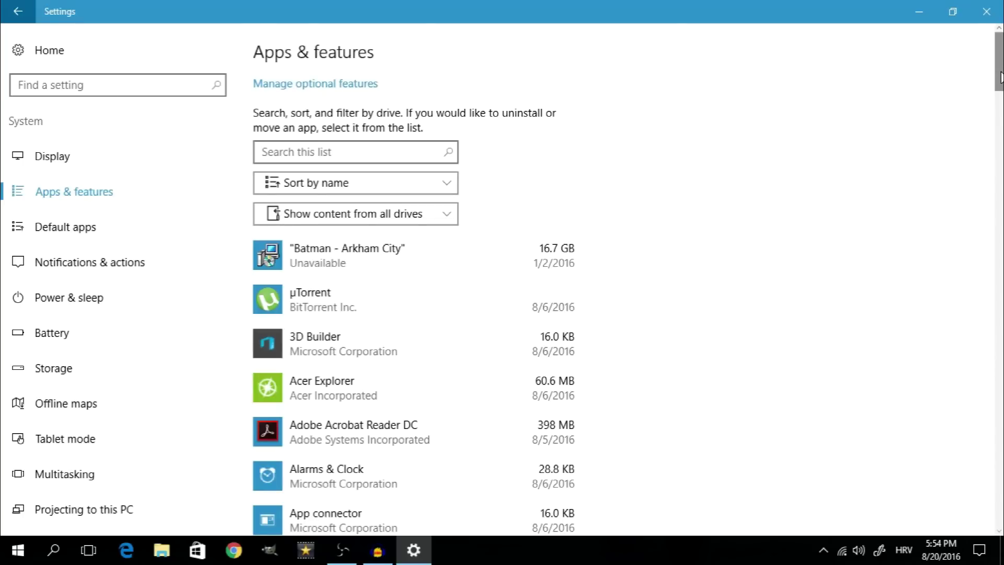
Uninstall the Tiny Troopers app and its related info.
left_click_drag(1000, 77, 1000, 447)
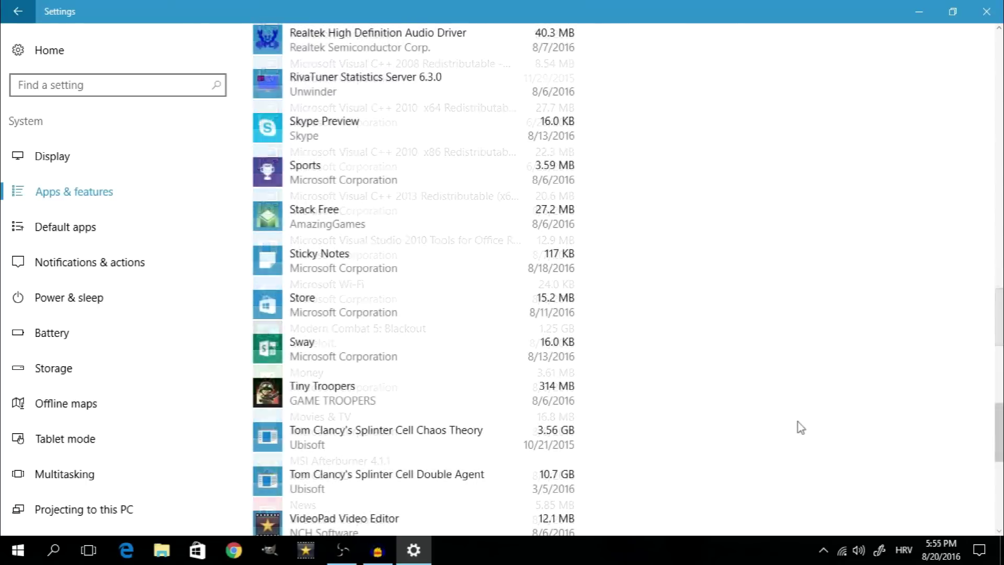
left_click(468, 397)
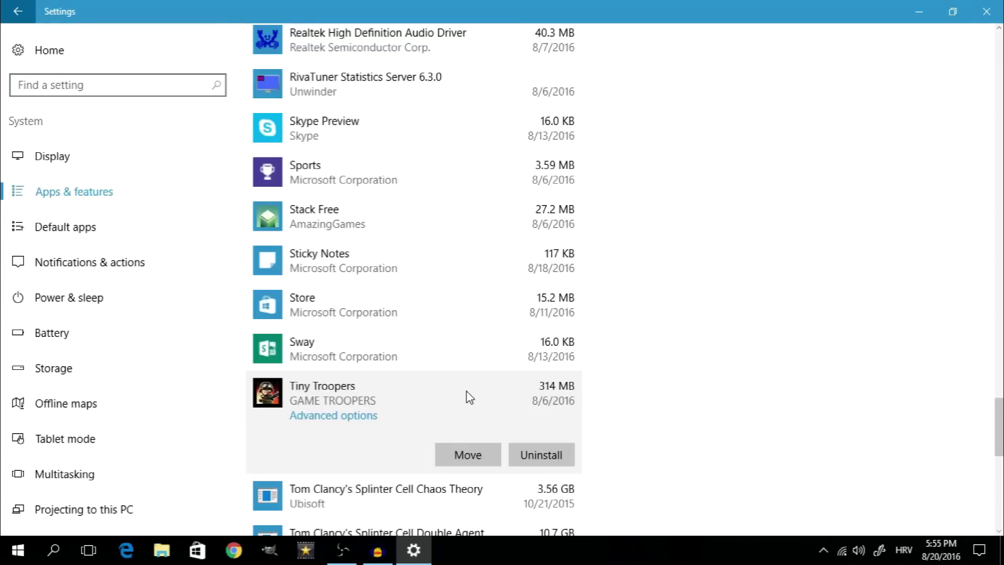
left_click(535, 449)
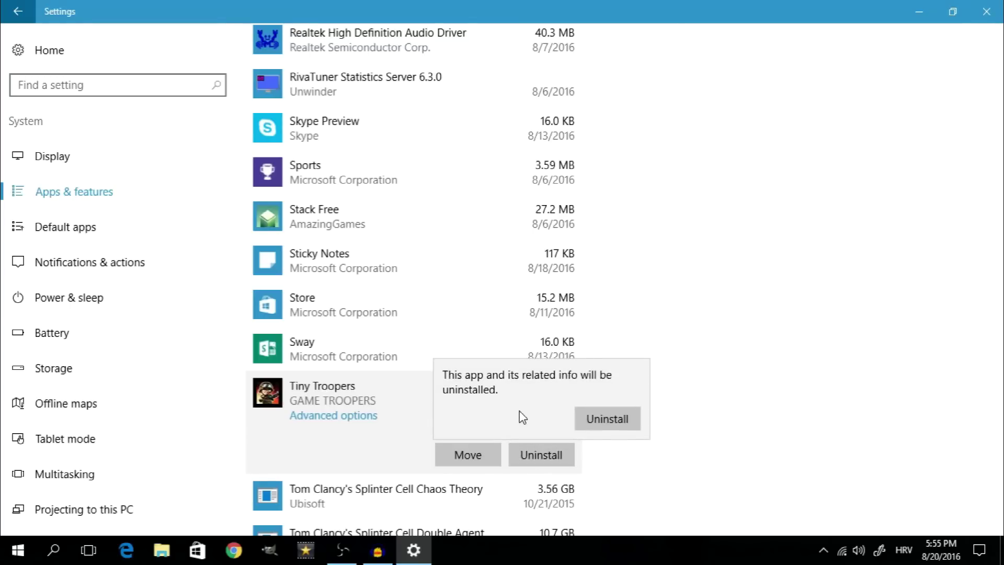
left_click(612, 421)
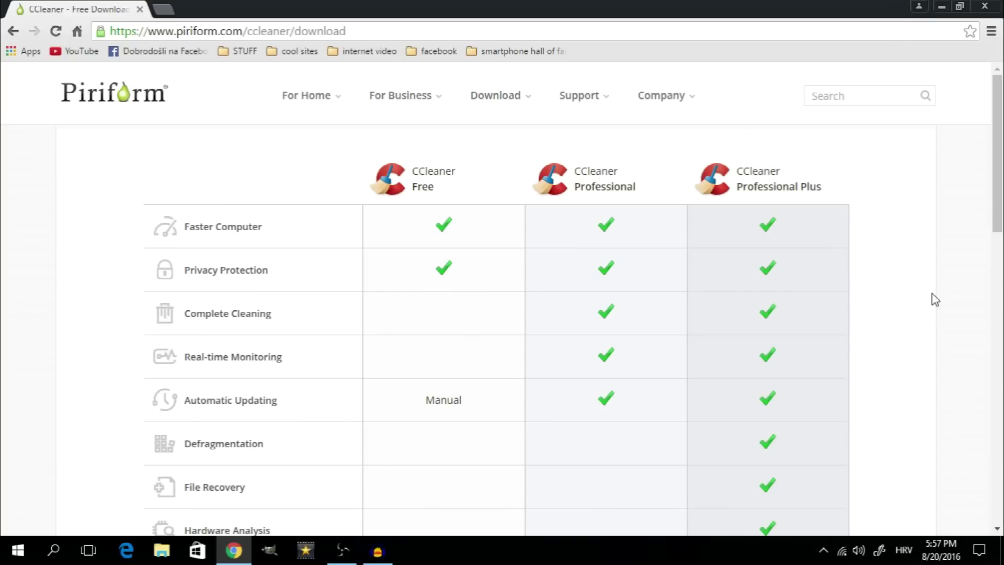
Download the free edition of CCleaner from Piriform.com in Chrome and install it with the default setup.
left_click_drag(999, 170, 1000, 266)
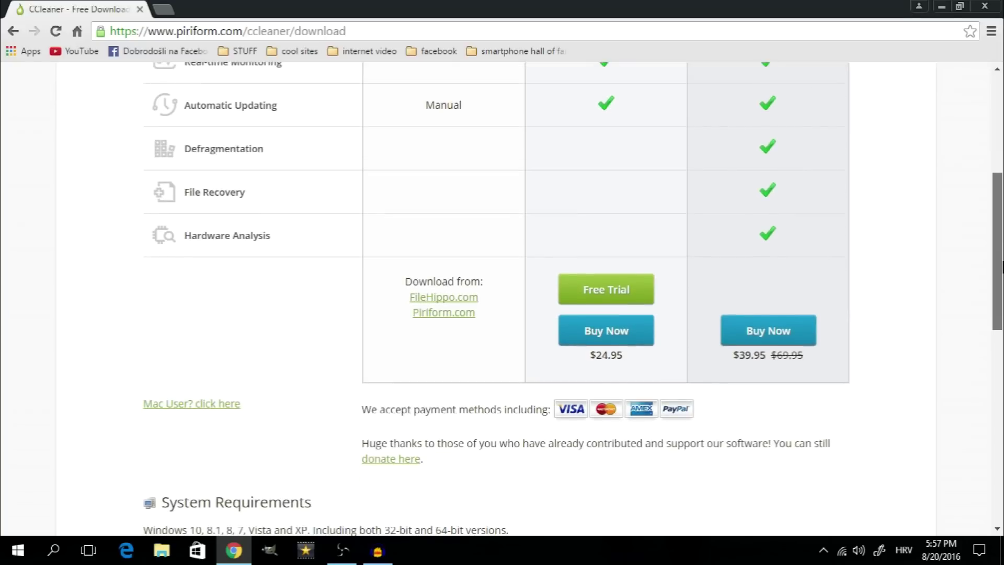
left_click(432, 314)
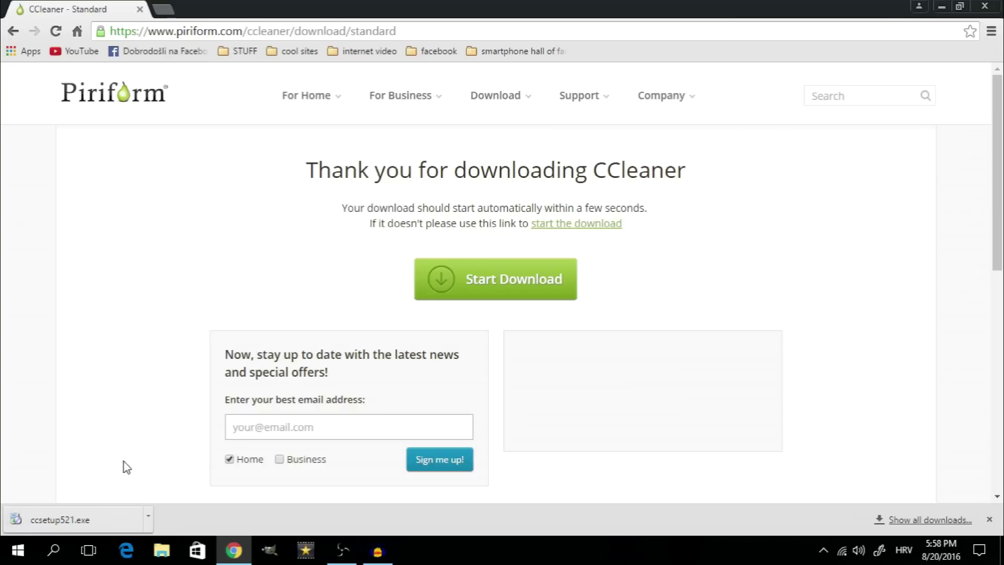
left_click(86, 522)
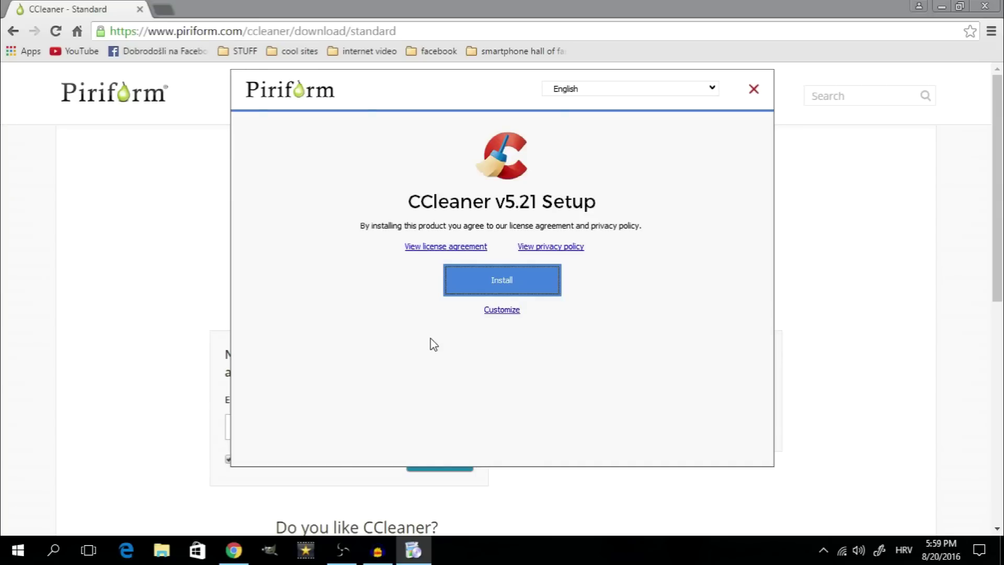
left_click(494, 280)
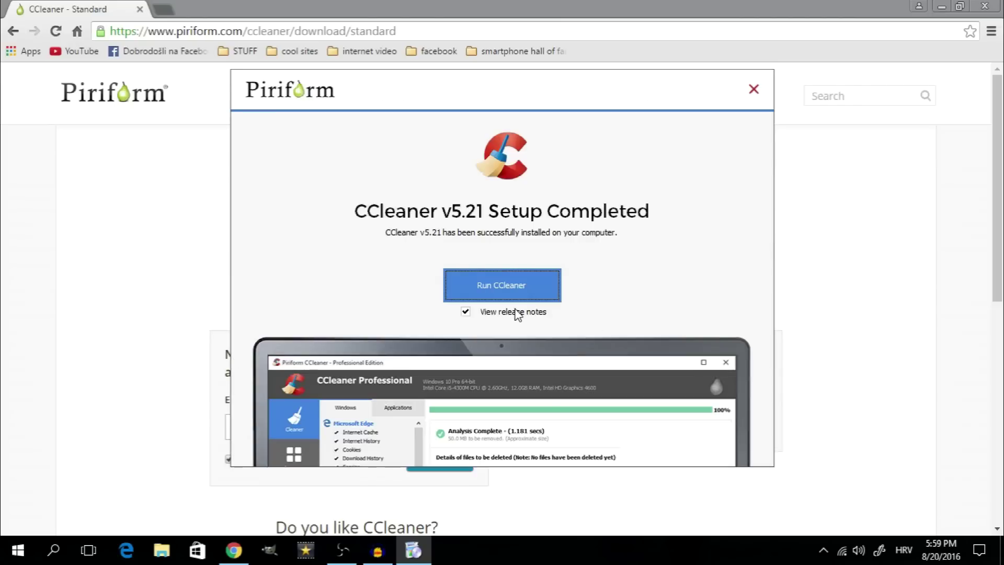
Launch CCleaner and analyze the system for removable files with the preselected cleaning items.
left_click(518, 285)
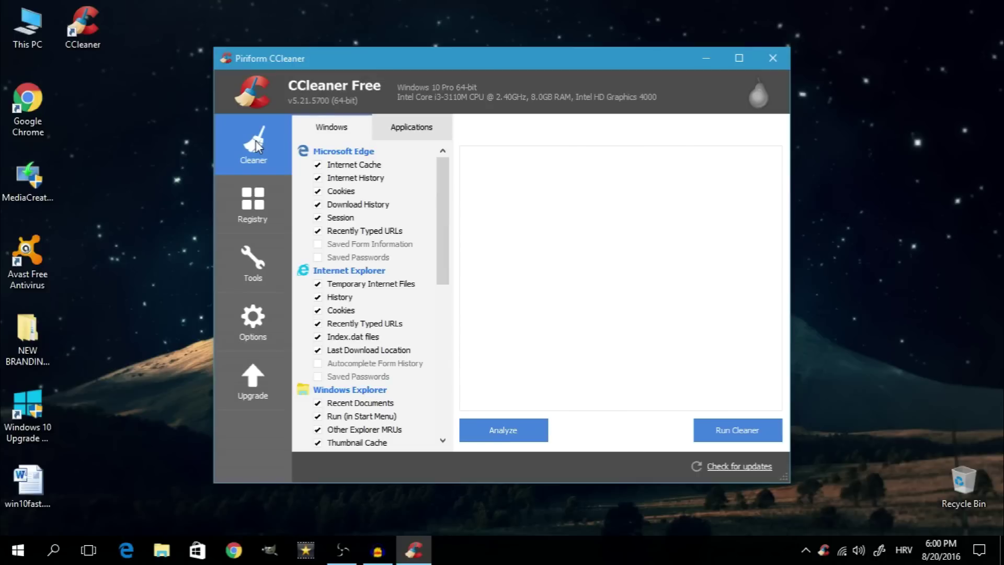
mouse_move(441, 166)
left_mouse_down()
mouse_move(453, 330)
mouse_move(448, 156)
left_mouse_up()
left_click(514, 439)
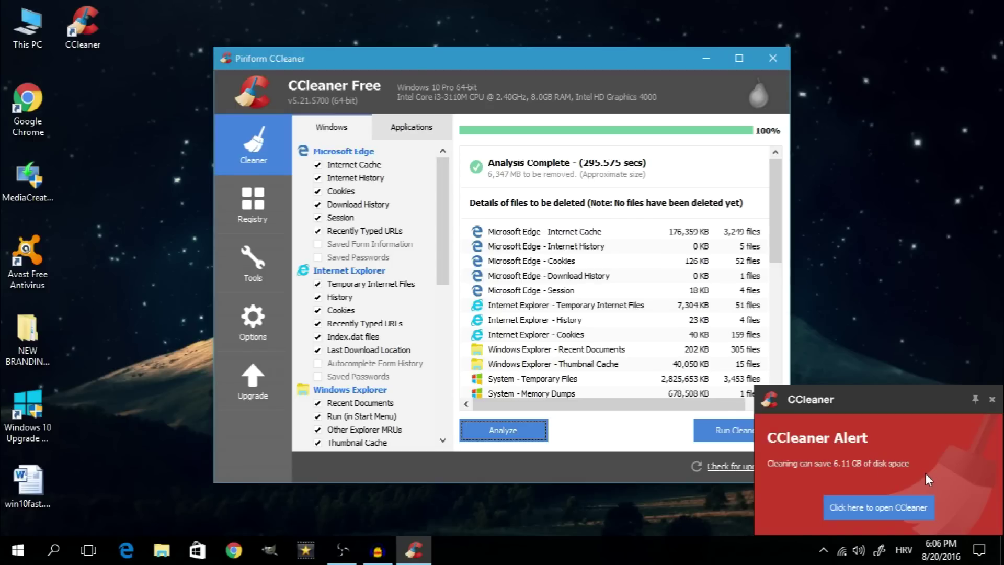
Delete the analyzed files permanently, letting CCleaner close Microsoft Edge and Internet Explorer, and close the program.
left_click(991, 399)
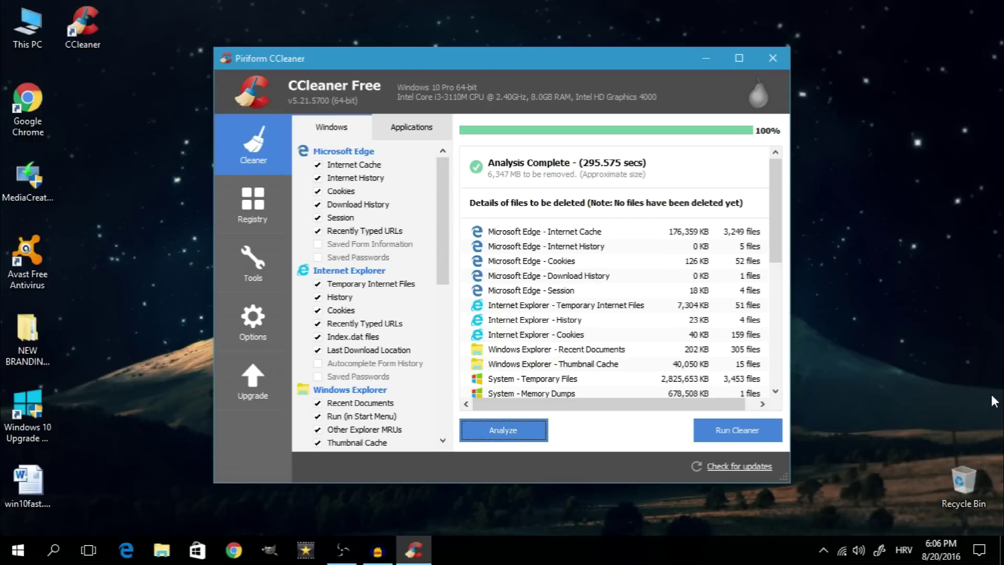
left_click(755, 430)
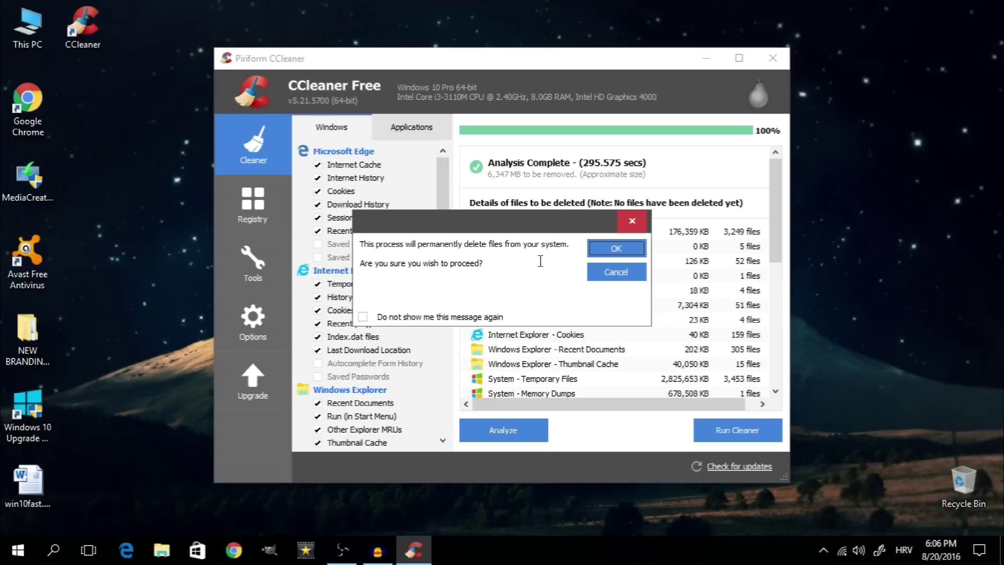
left_click(621, 252)
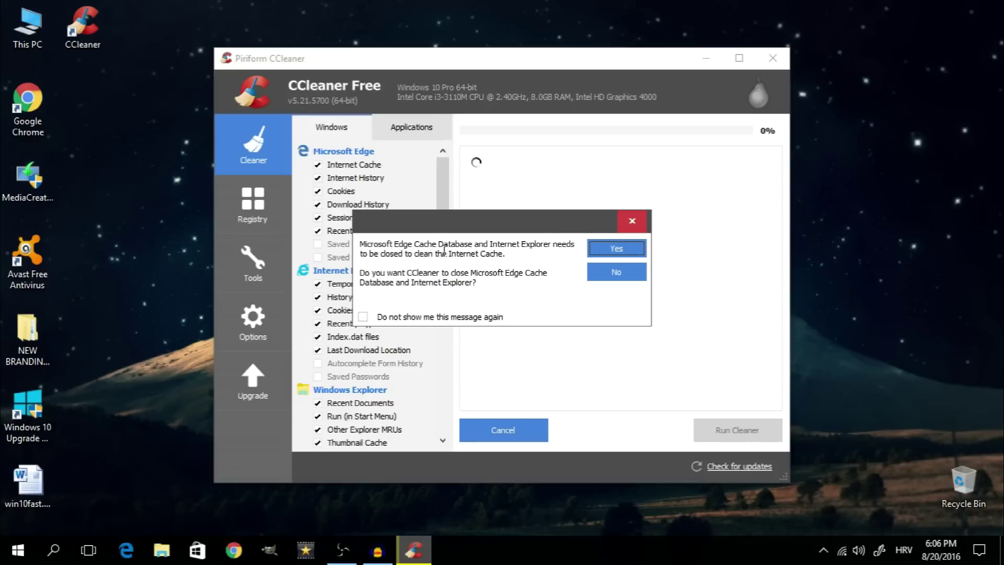
left_click(608, 250)
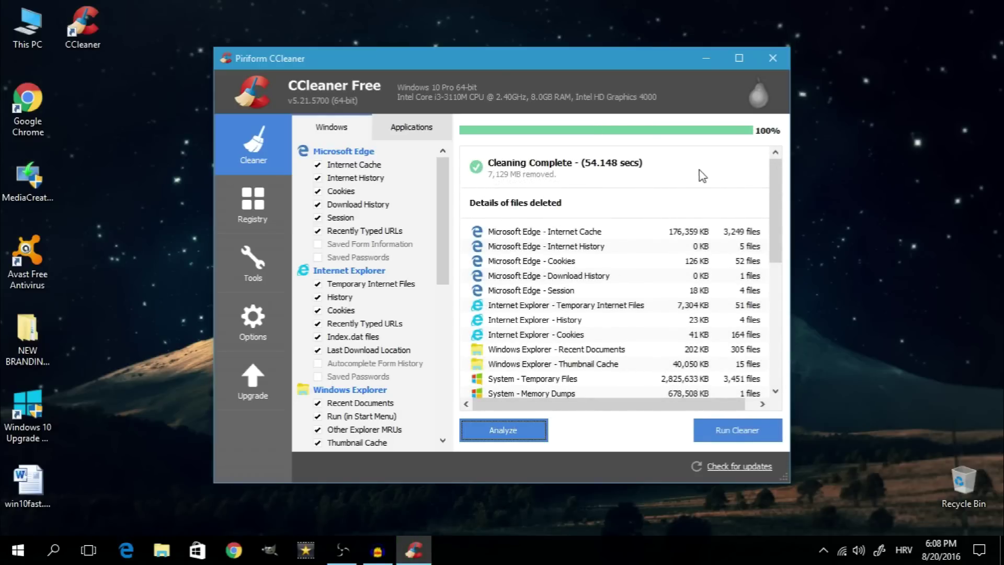
left_click(772, 58)
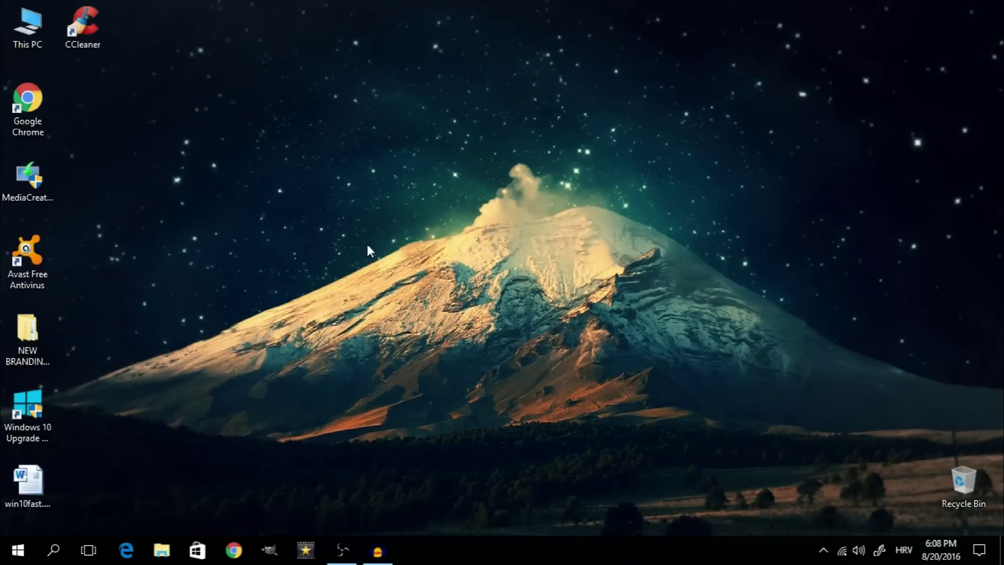
Scan Local Disk (C:) for file system errors using the error-checking tool in its properties.
left_click(18, 553)
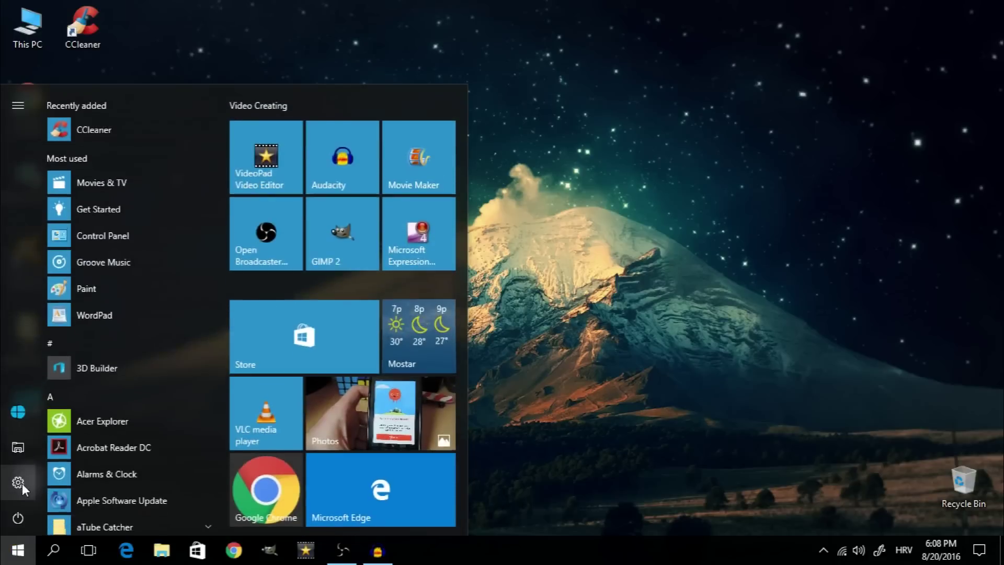
right_click(23, 450)
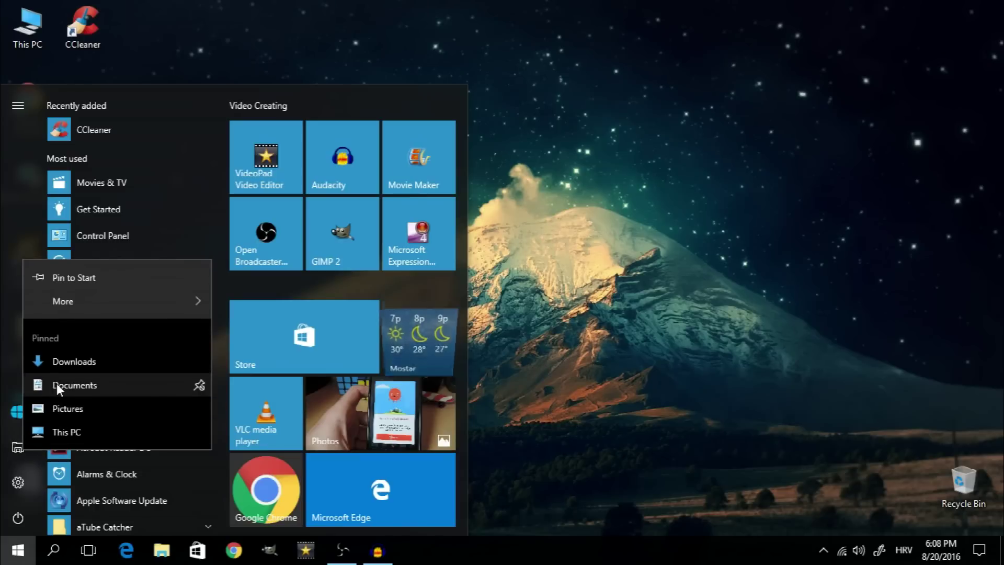
left_click(62, 426)
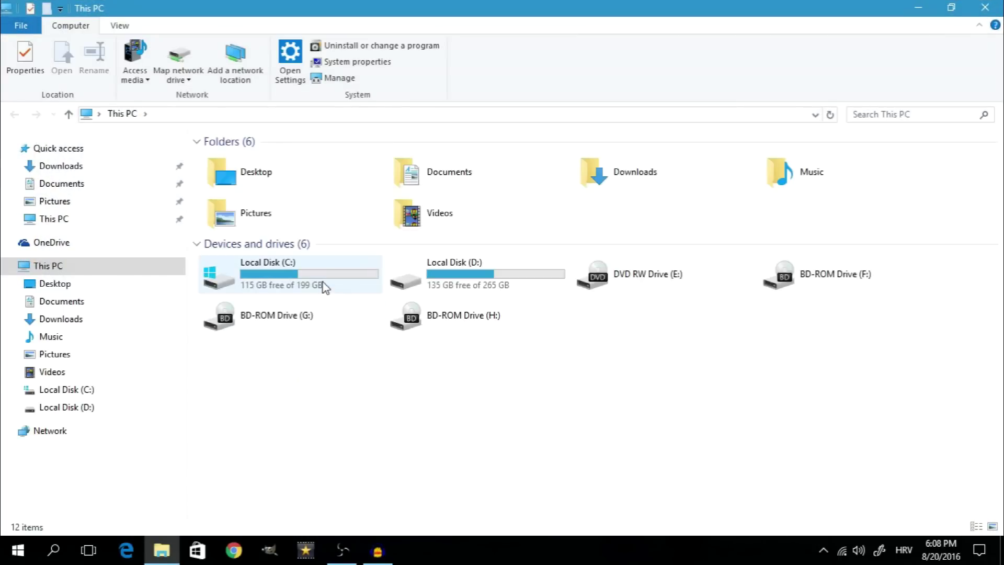
right_click(292, 280)
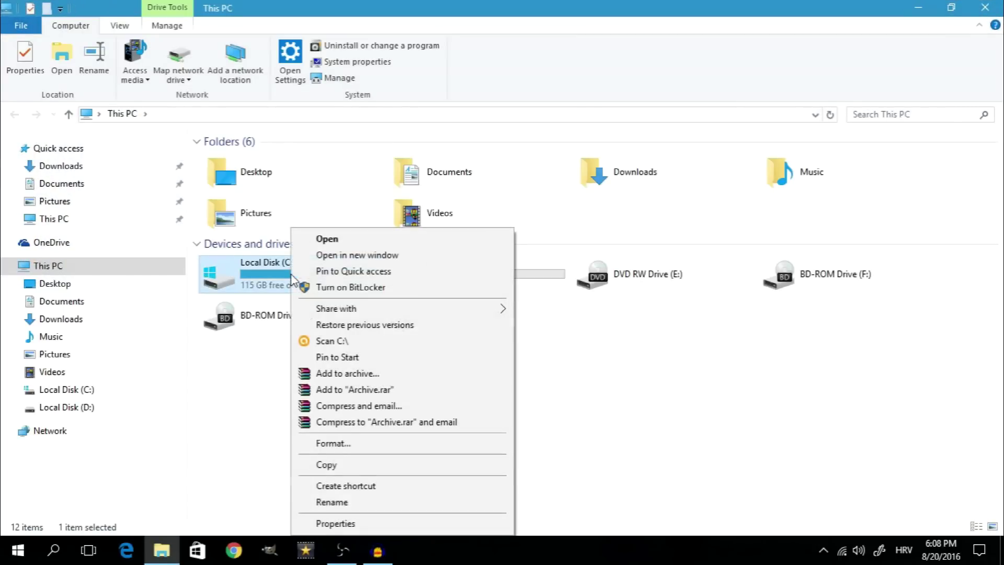
left_click(342, 524)
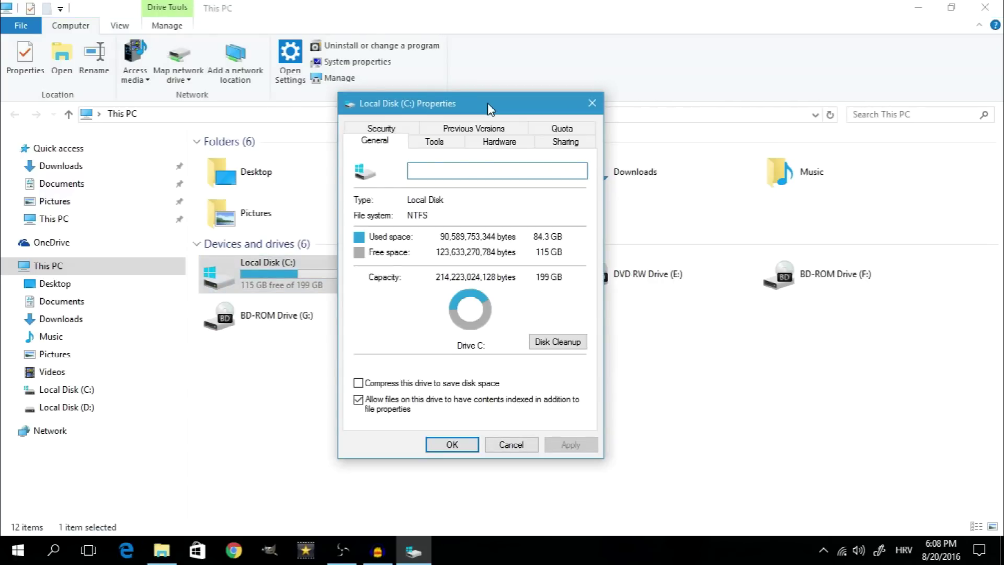
left_click(434, 142)
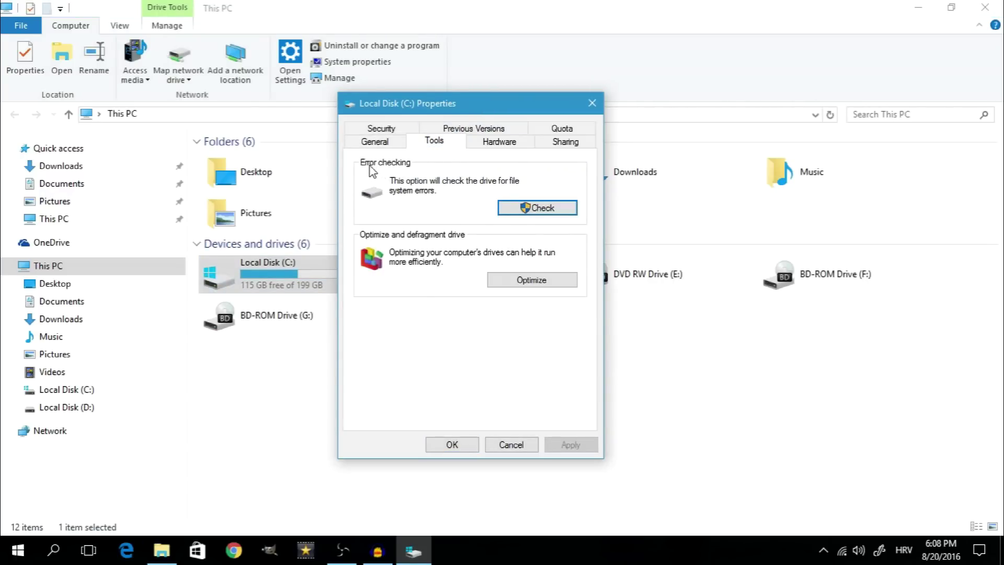
left_click(543, 210)
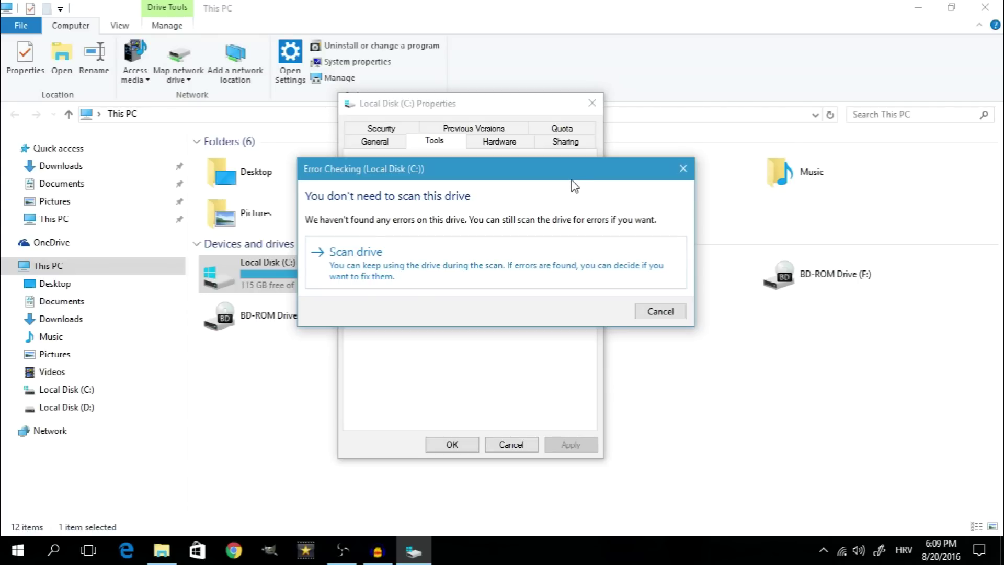
left_click(387, 264)
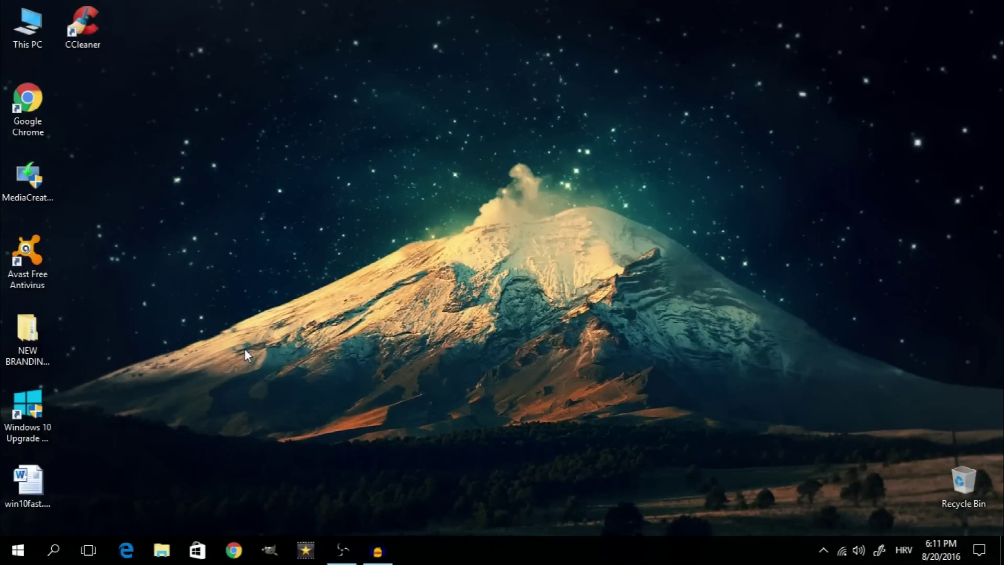
Open the Optimize Drives tool from the properties of Local Disk (C:) and move its window slightly up.
left_click(18, 549)
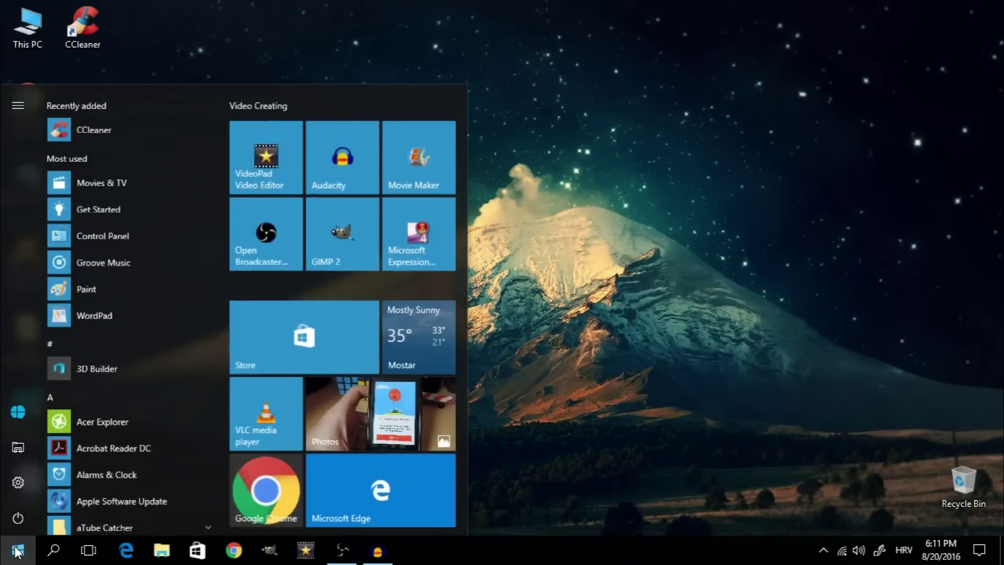
right_click(26, 451)
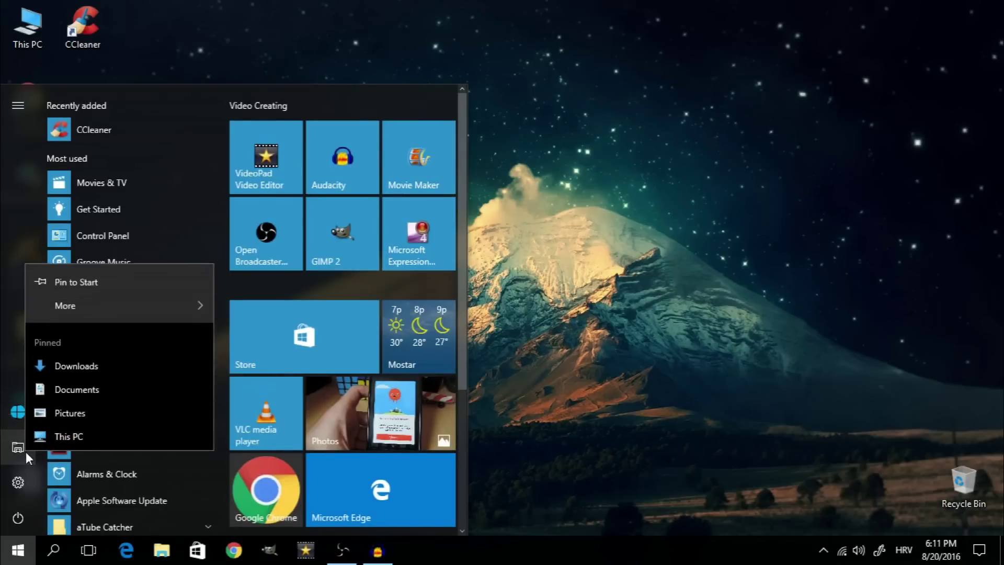
left_click(57, 434)
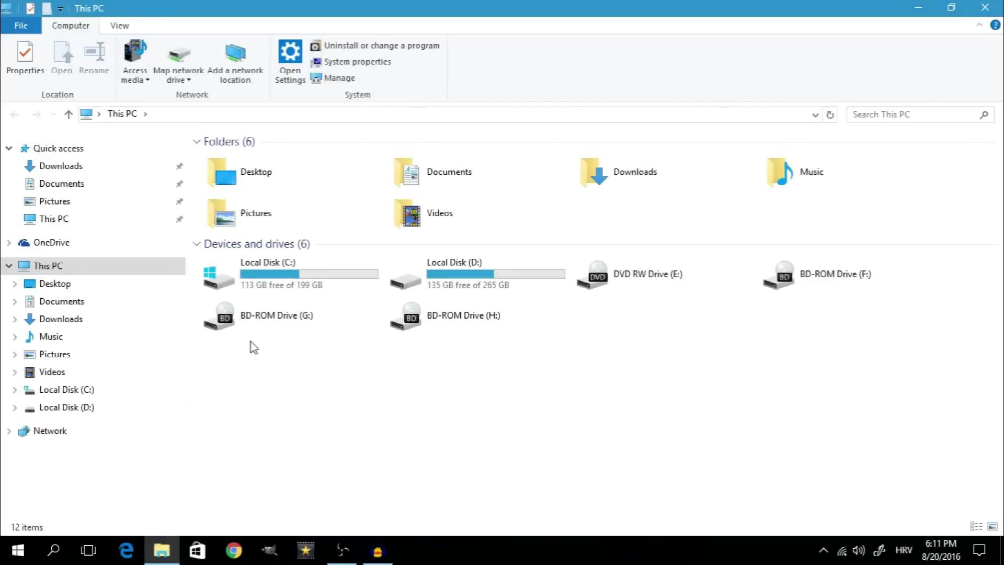
right_click(299, 273)
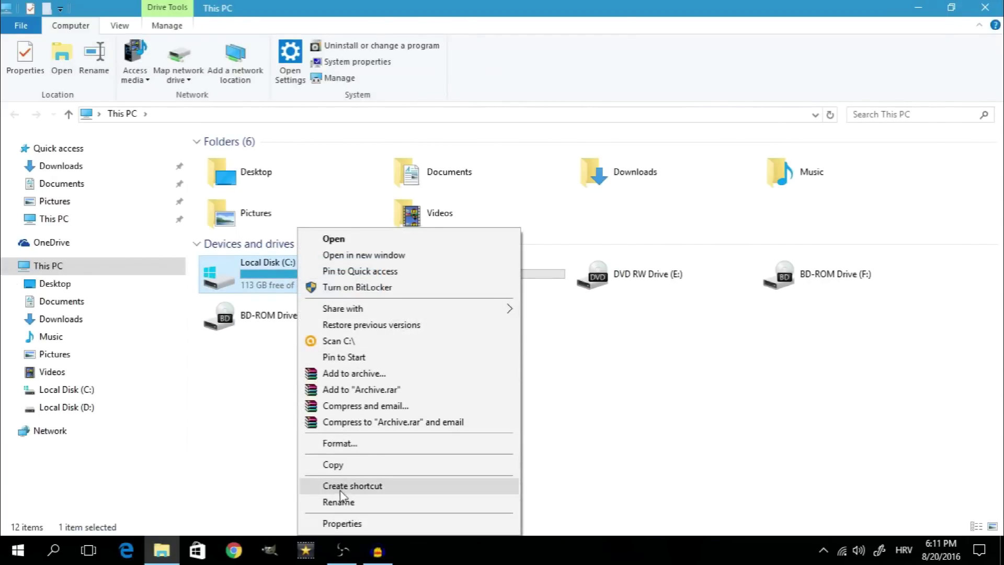
left_click(339, 524)
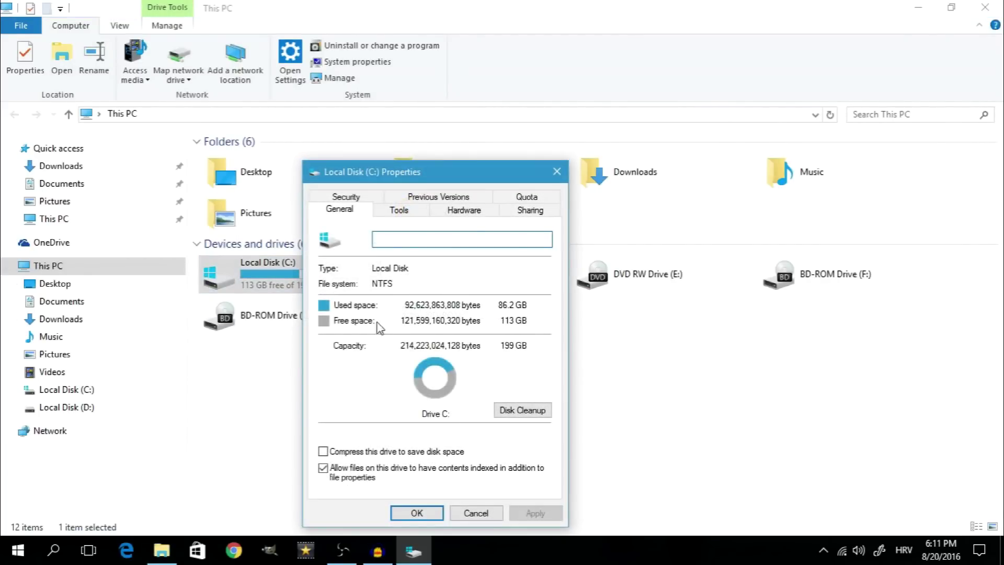
left_click(400, 214)
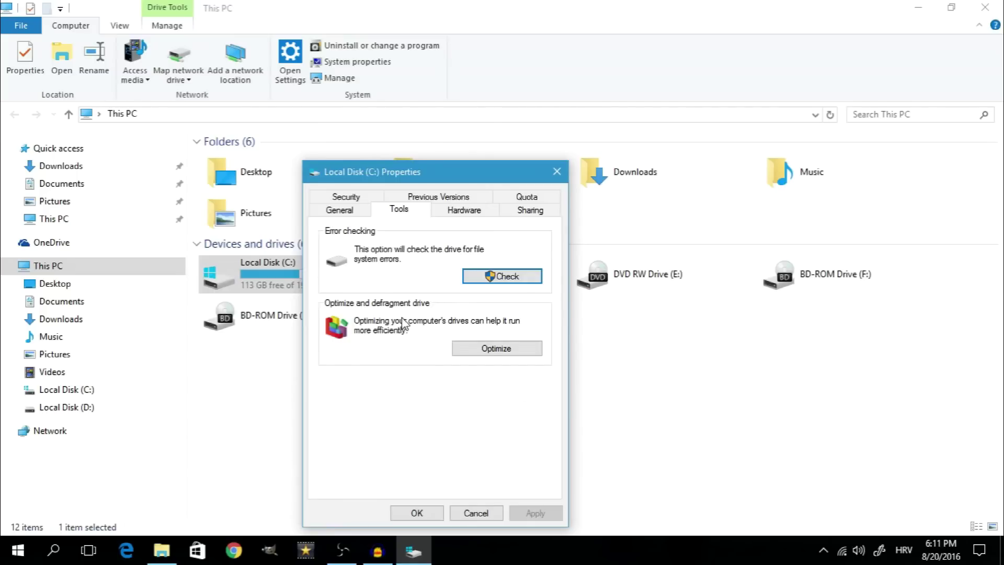
left_click(506, 349)
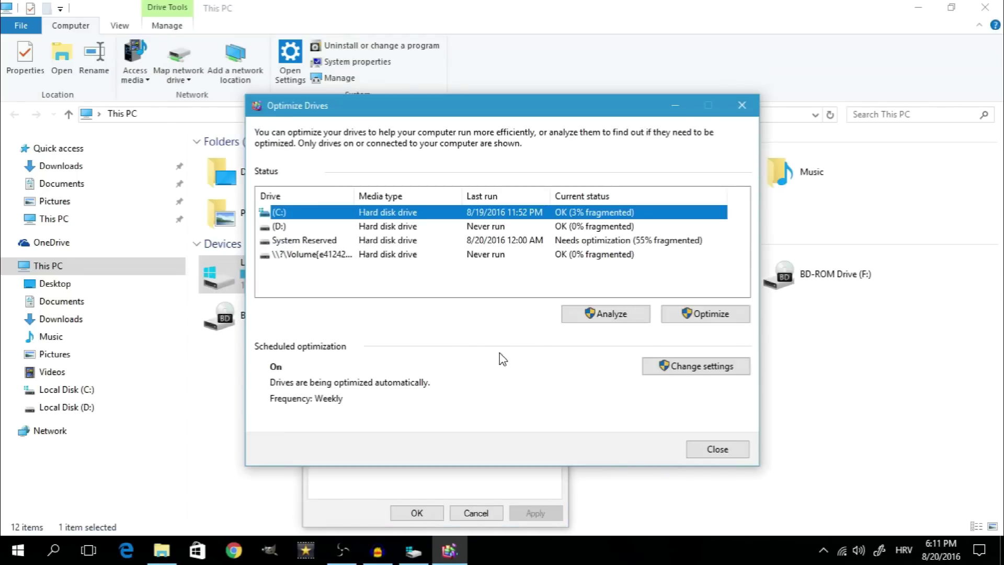
left_click_drag(556, 112, 551, 93)
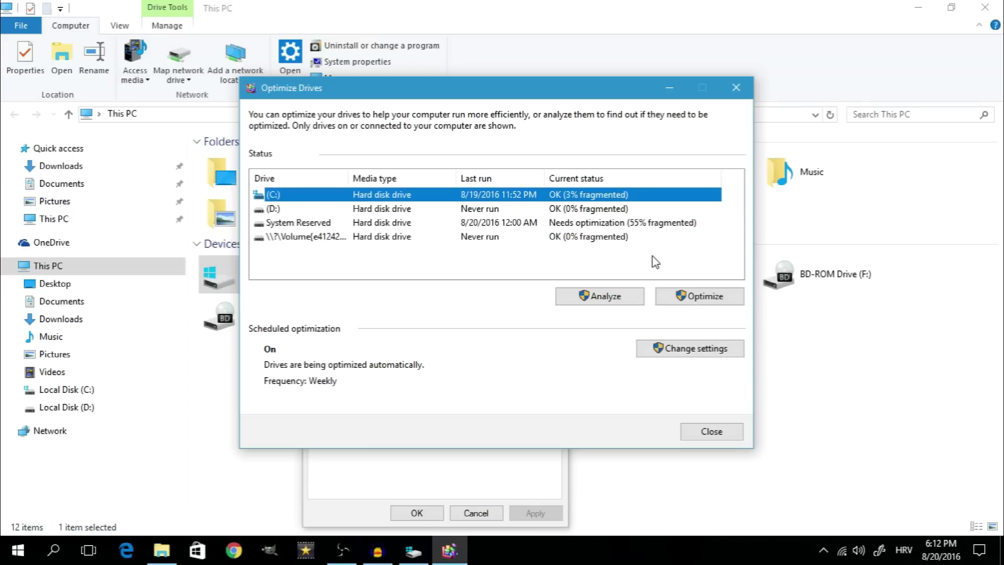
Analyze drive C: for fragmentation and start optimizing it.
left_click(618, 295)
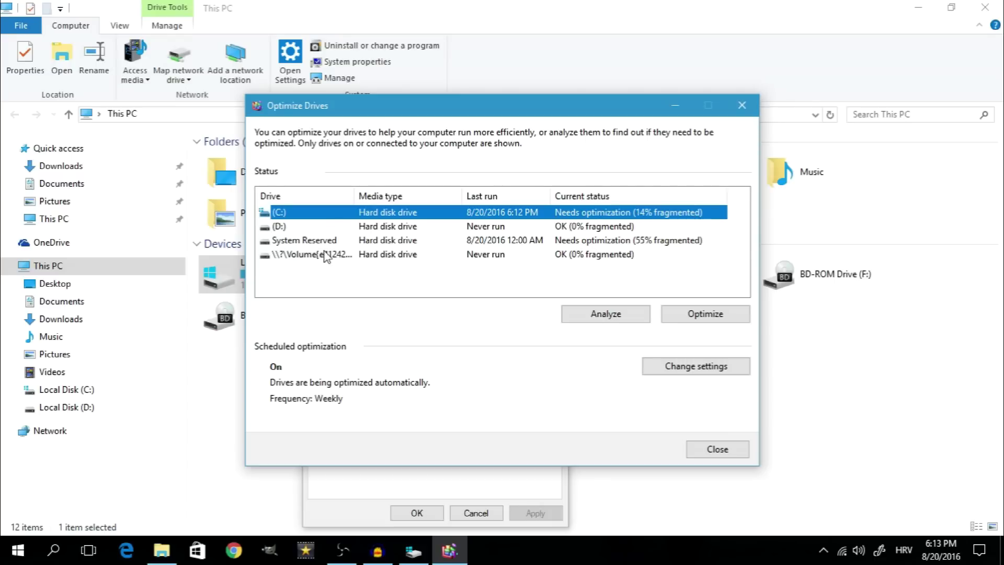
left_click(724, 315)
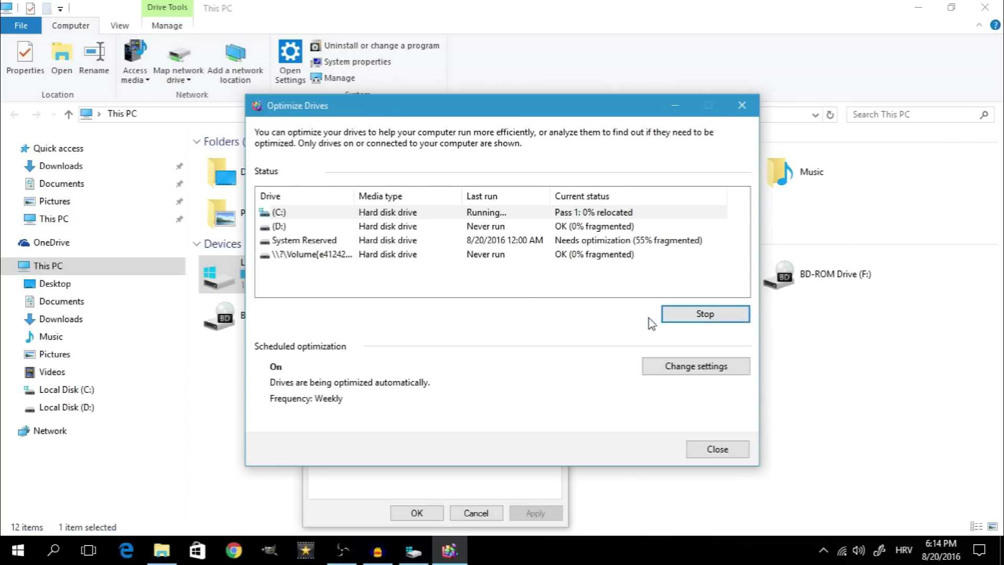
left_click(331, 227)
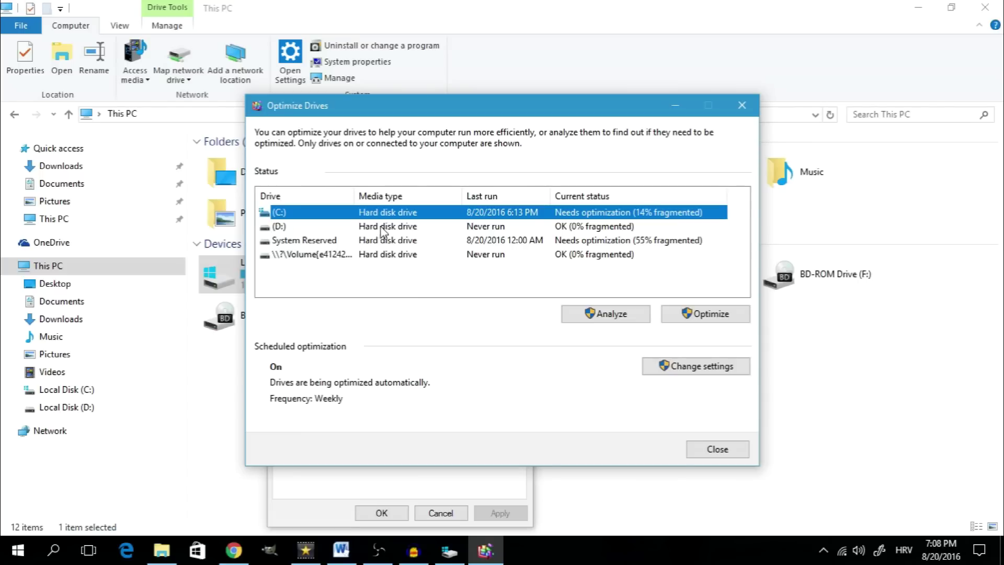
Turn off the scheduled automatic drive optimization and close the Optimize Drives window.
left_click(694, 369)
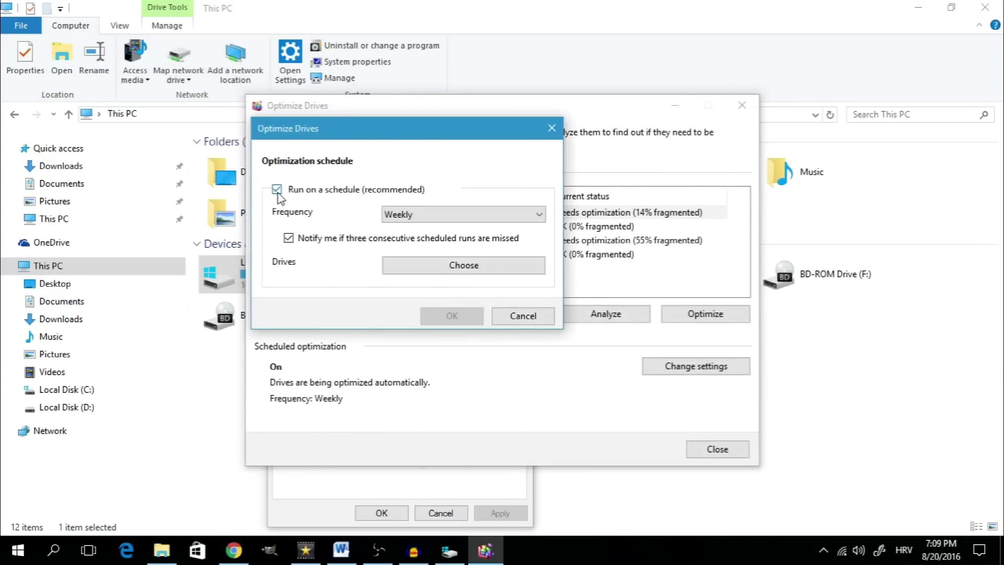
left_click(277, 190)
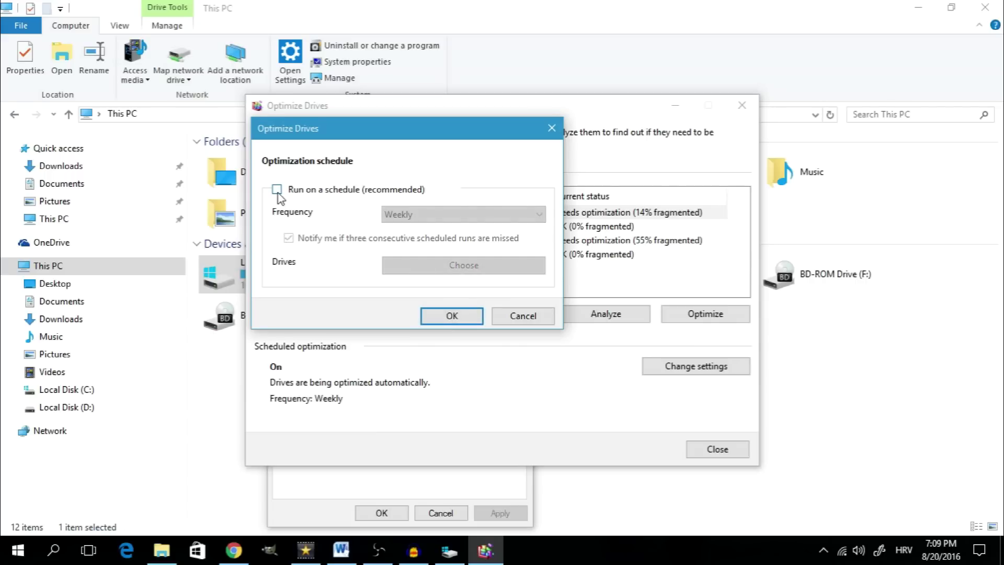
left_click(478, 317)
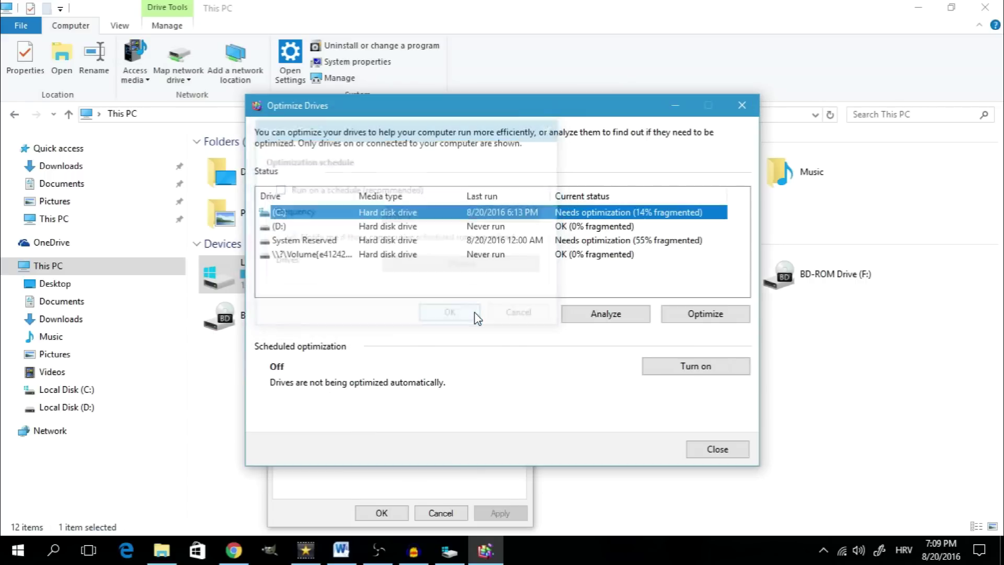
left_click(717, 448)
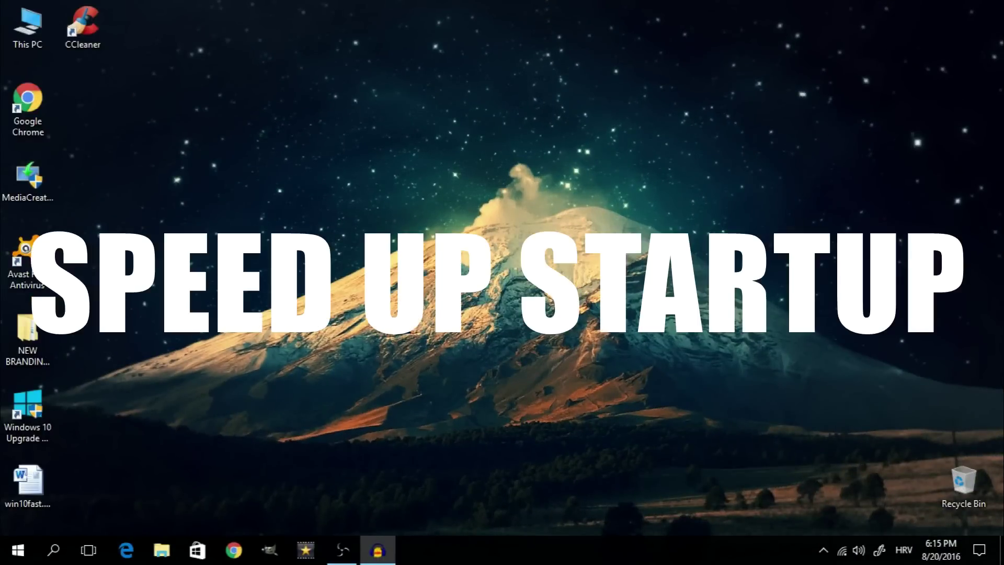
Disable CCleaner as a startup program in Task Manager.
right_click(458, 555)
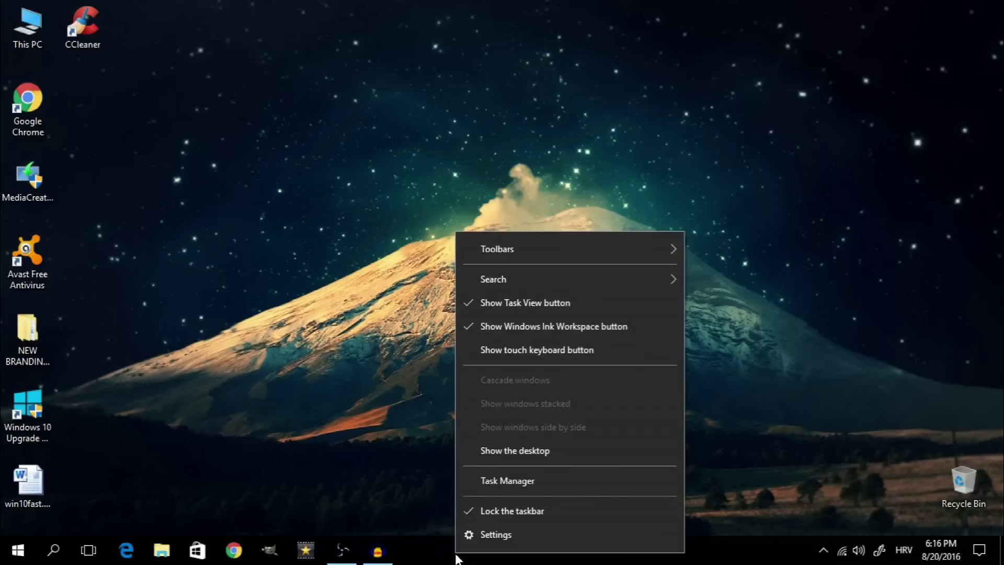
left_click(503, 481)
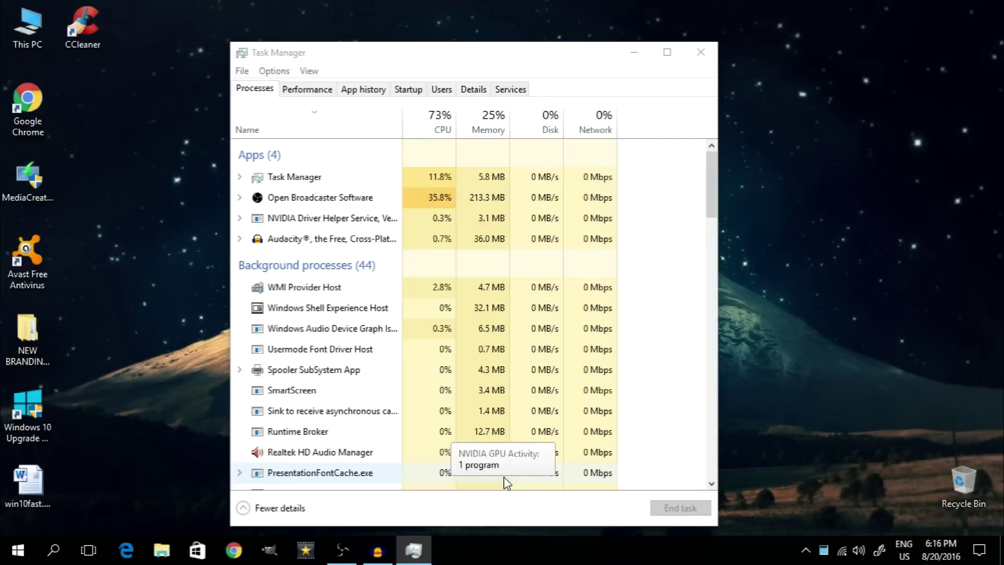
left_click(413, 90)
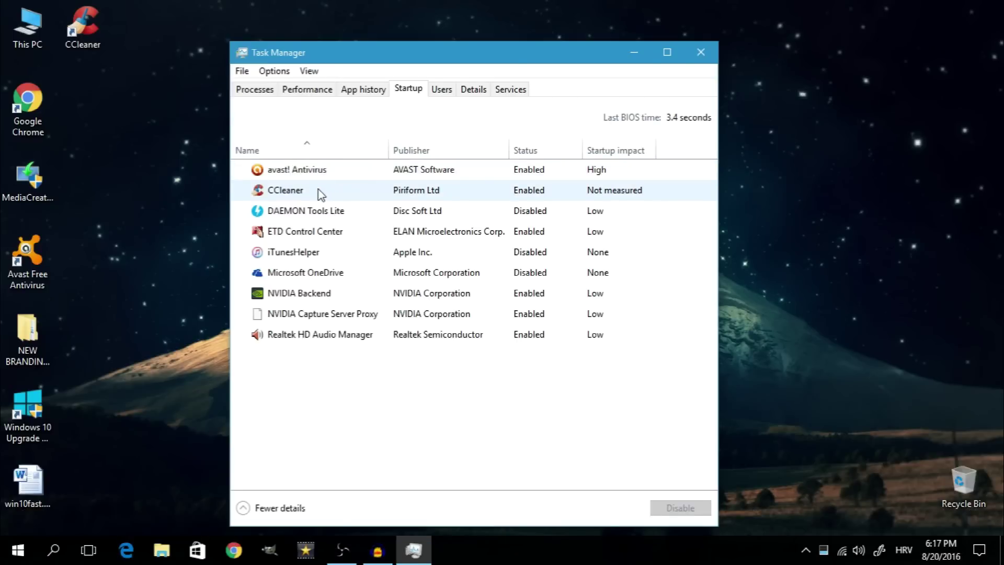
left_click(288, 195)
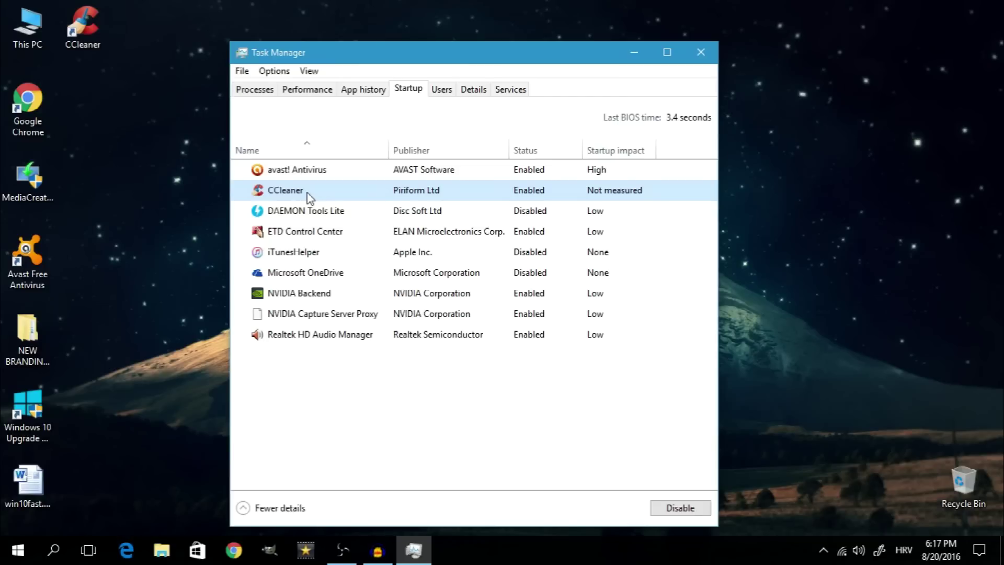
right_click(308, 193)
left_click(343, 202)
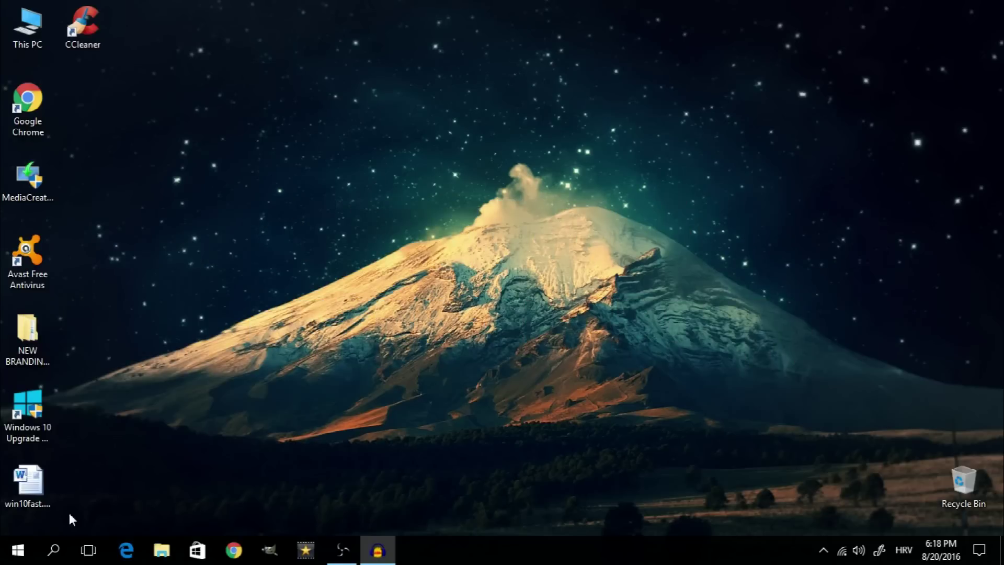
Open the Performance Options from the advanced system settings of This PC and move the dialog slightly up.
left_click(18, 549)
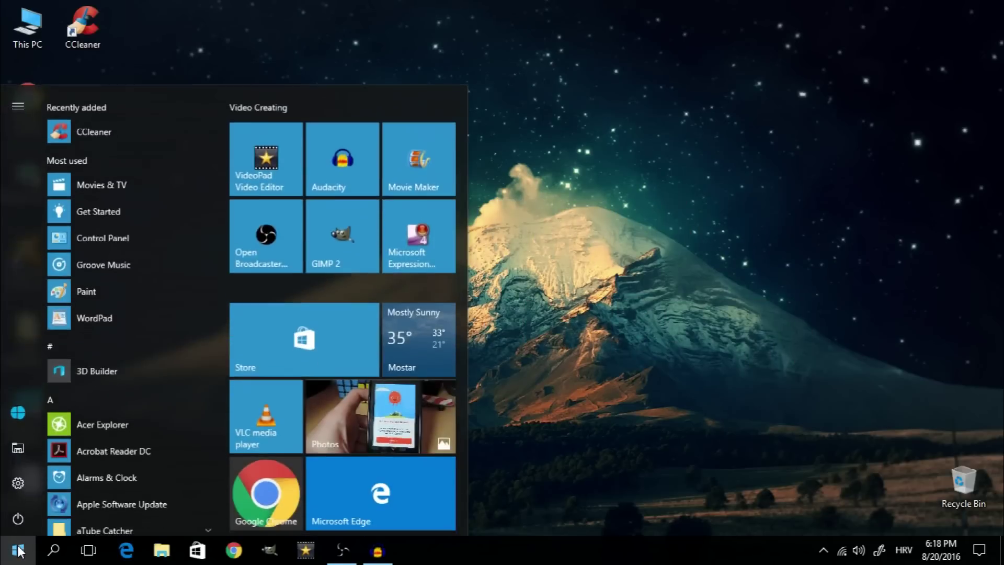
right_click(20, 454)
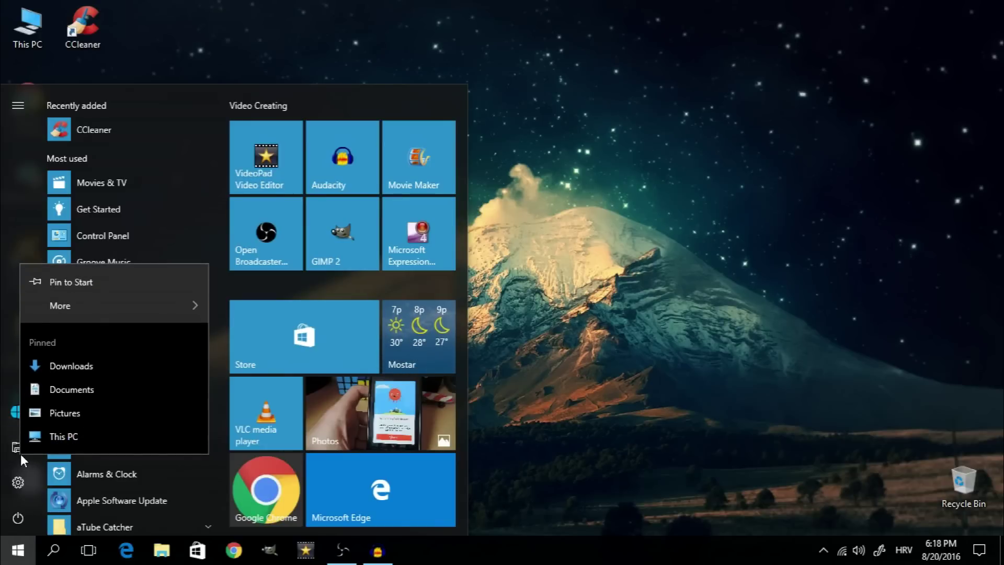
right_click(51, 433)
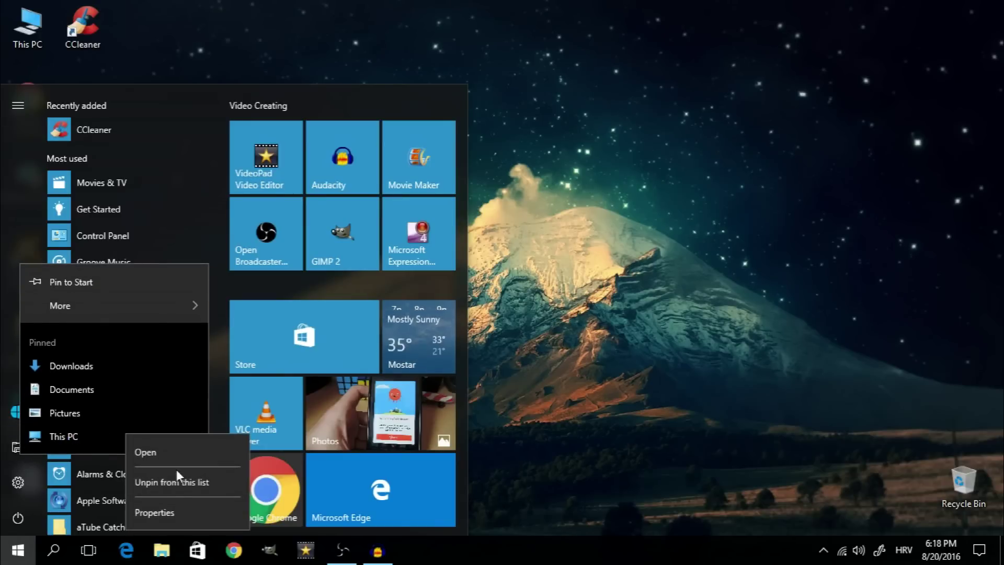
left_click(180, 509)
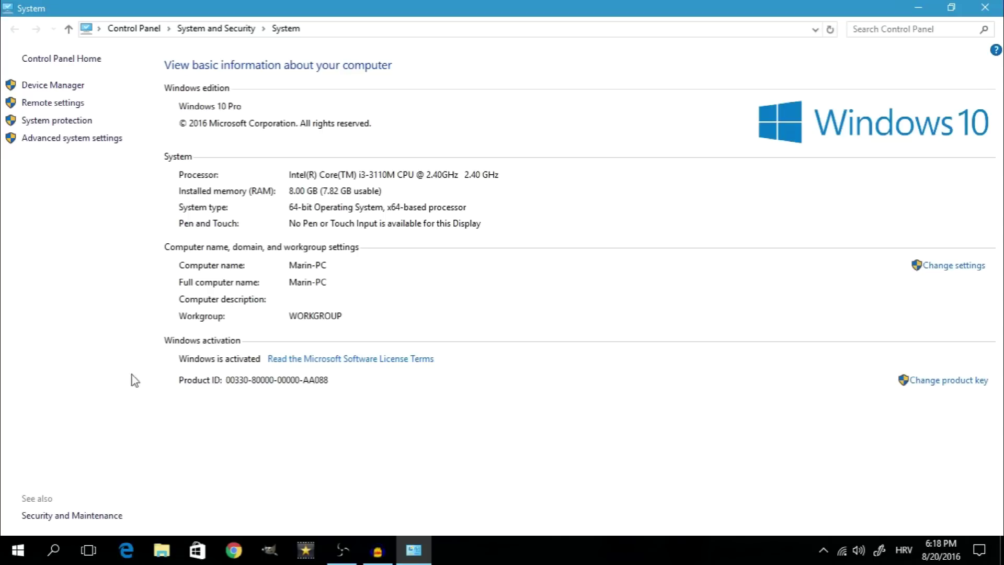
left_click(74, 149)
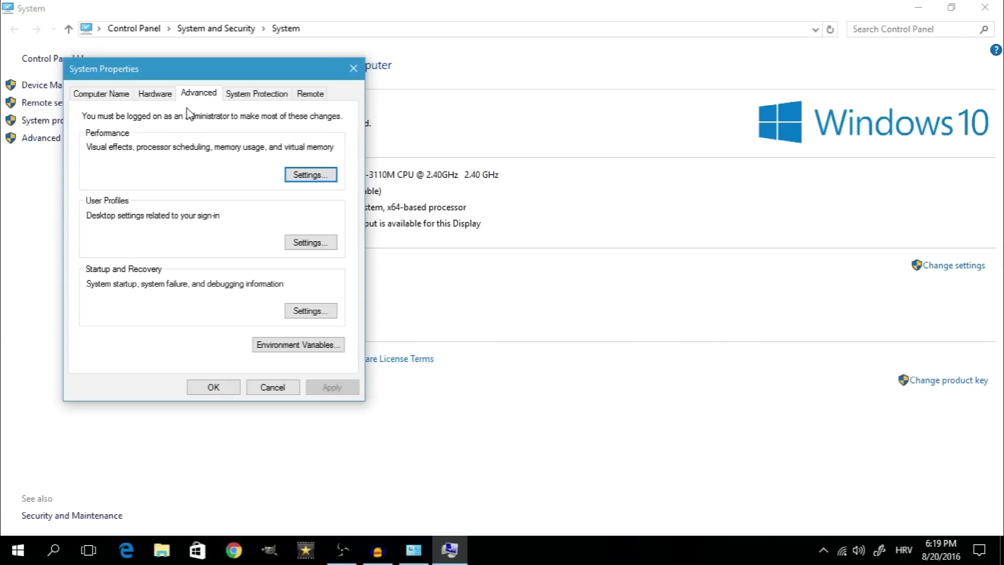
left_click(321, 173)
left_click_drag(326, 99, 325, 58)
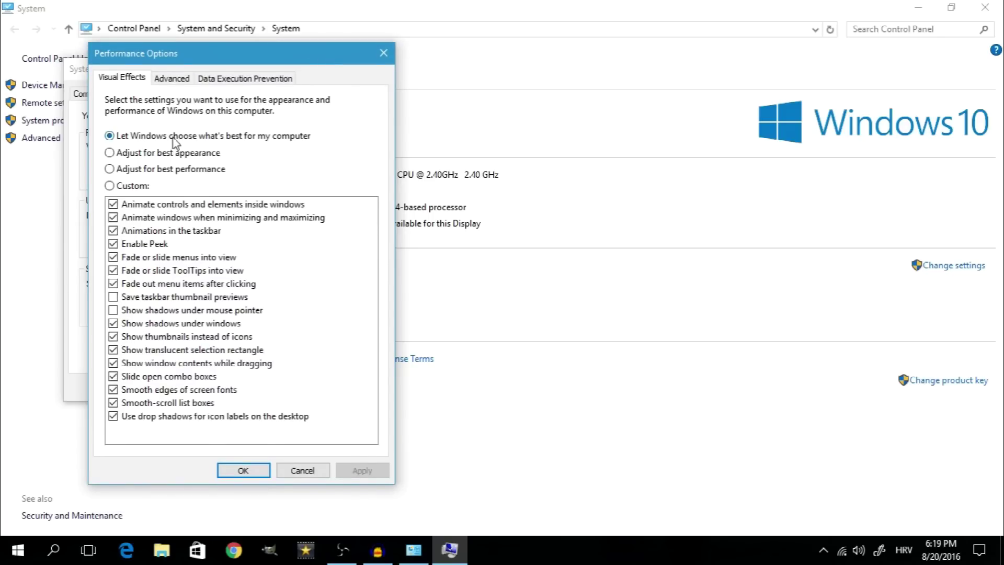
Apply the visual effects setting Adjust for best performance, move the dialog aside and select the Custom option.
left_click(133, 170)
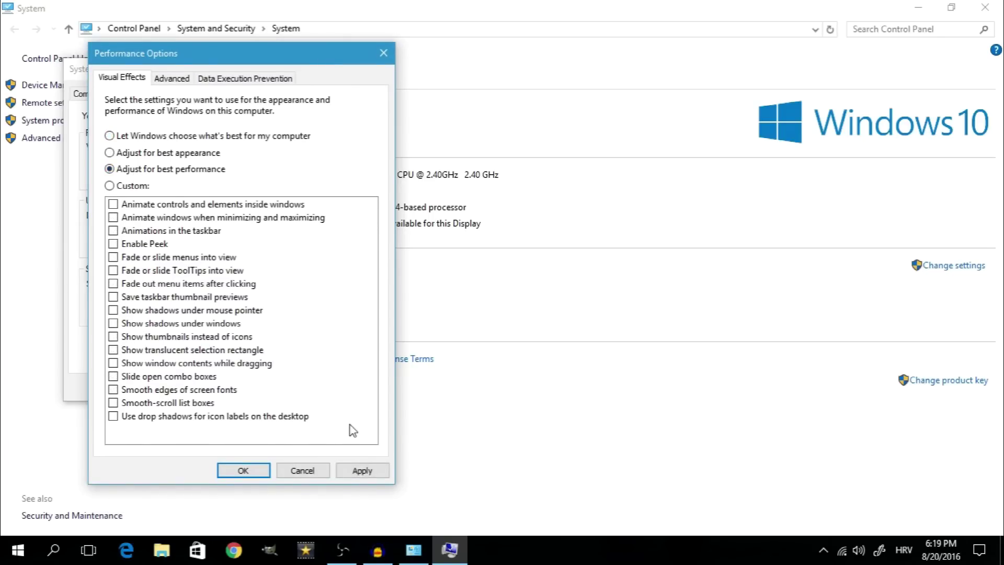
left_click(362, 468)
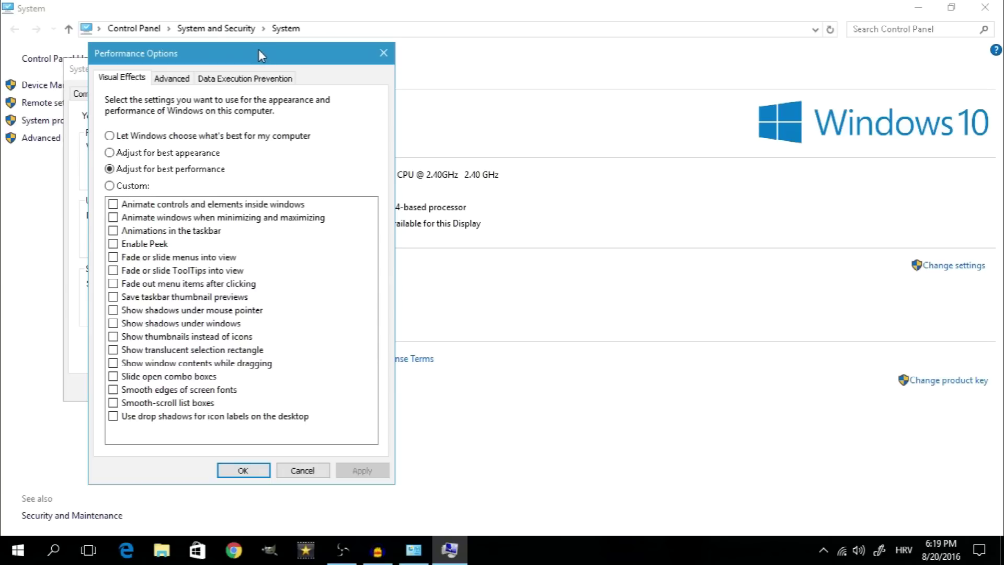
left_click_drag(256, 54, 696, 53)
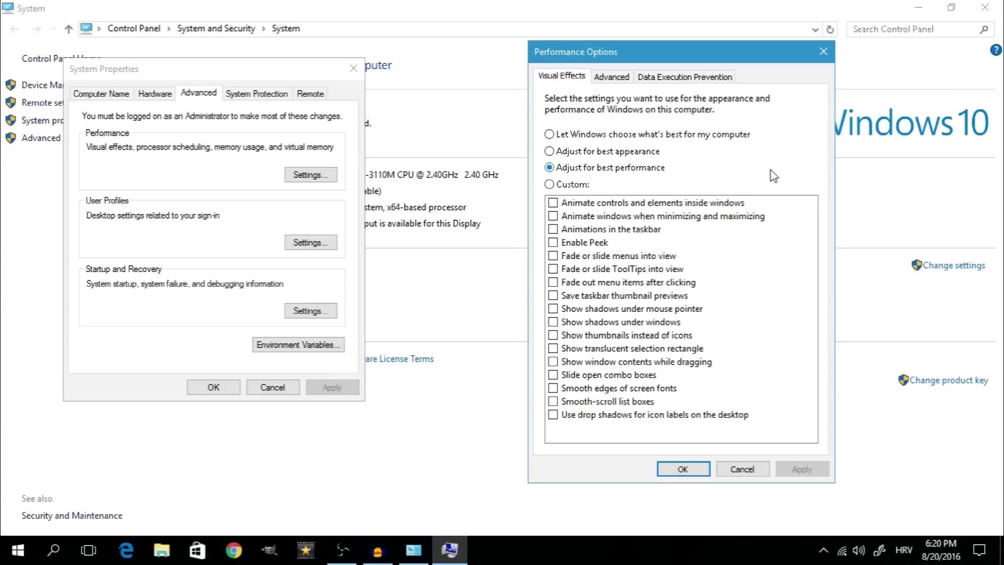
left_click(573, 188)
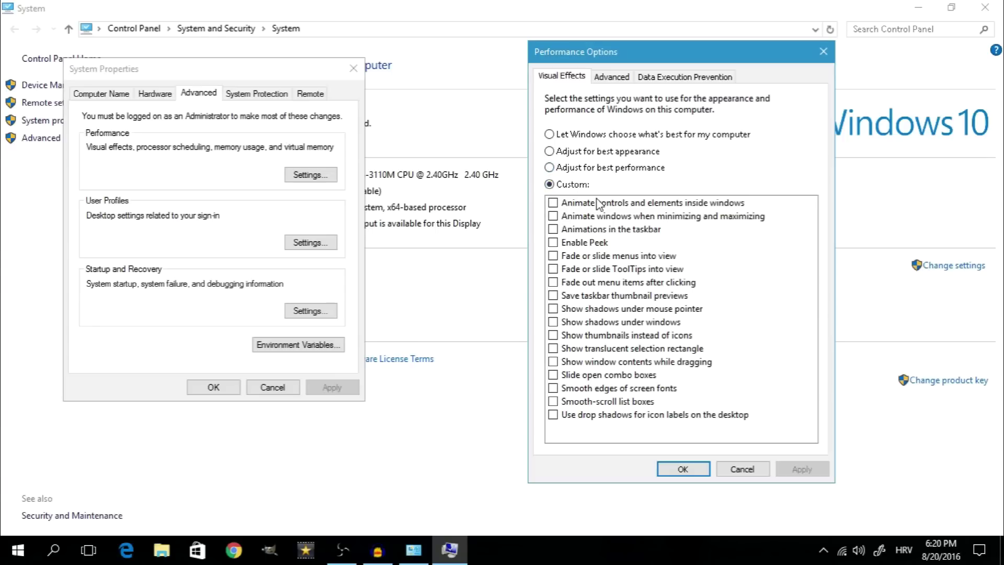
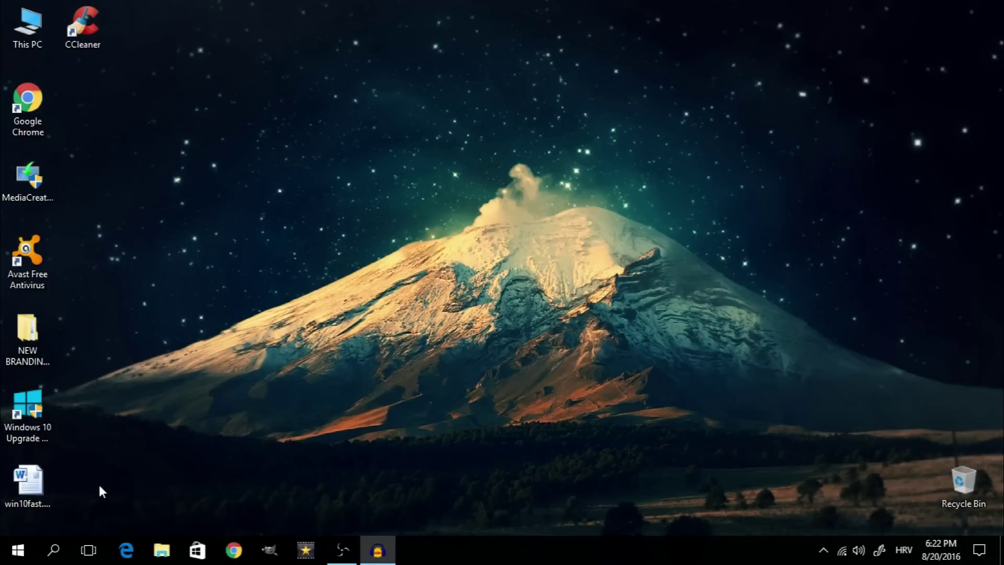
Find and open the Xbox app, turn off recording game clips and screenshots using Game DVR in its settings, and close it.
left_click(55, 550)
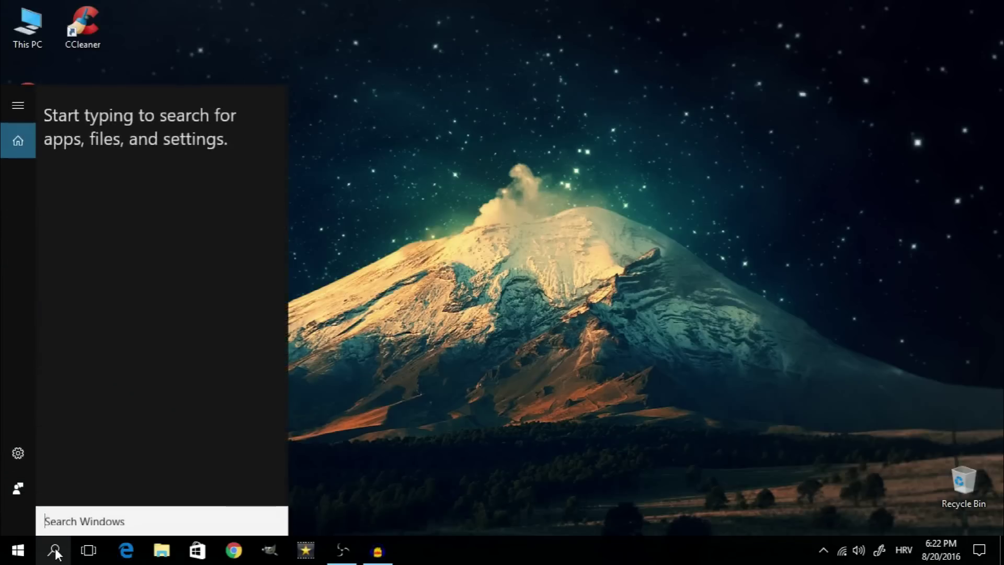
type("xbox")
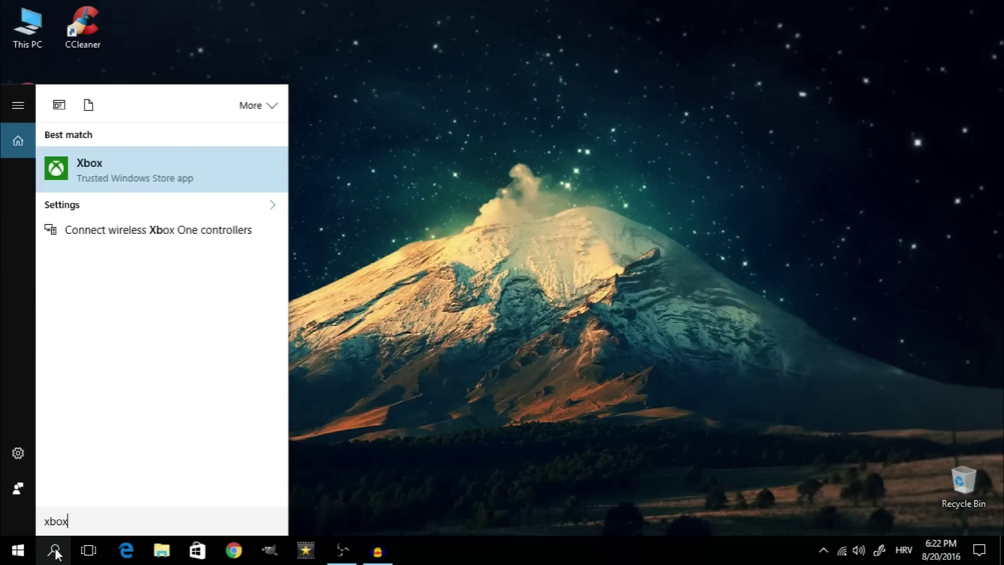
left_click(98, 234)
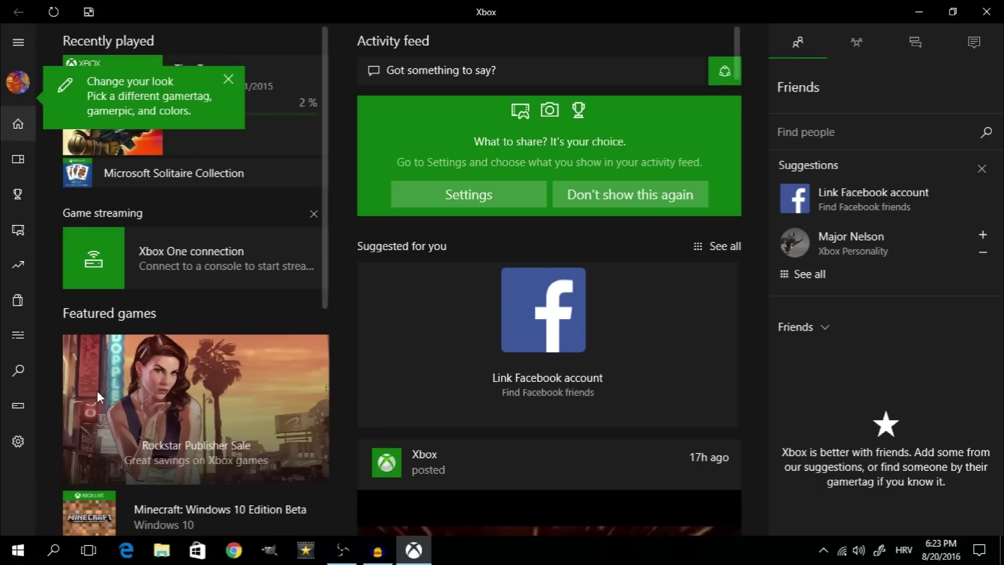
left_click(23, 440)
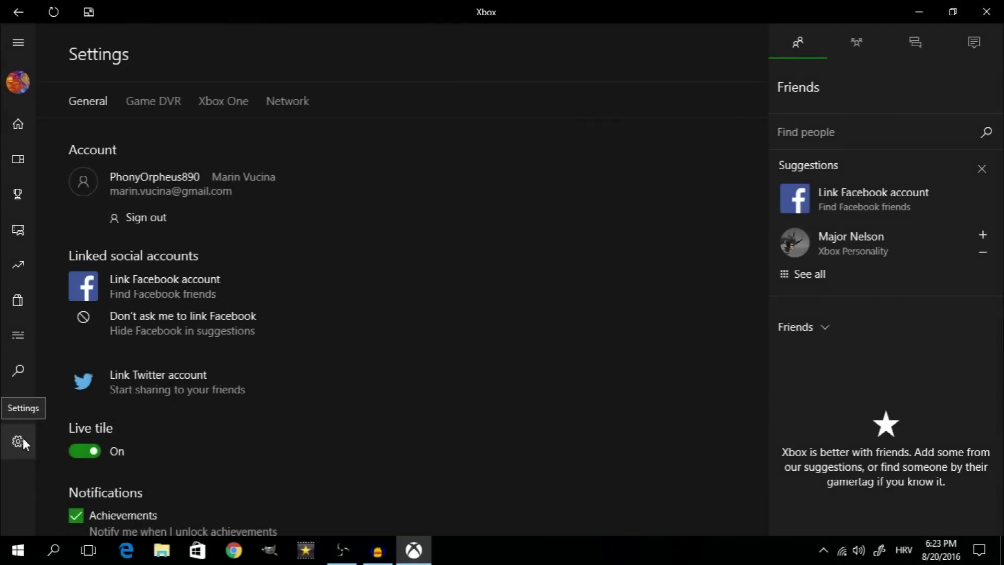
left_click(162, 109)
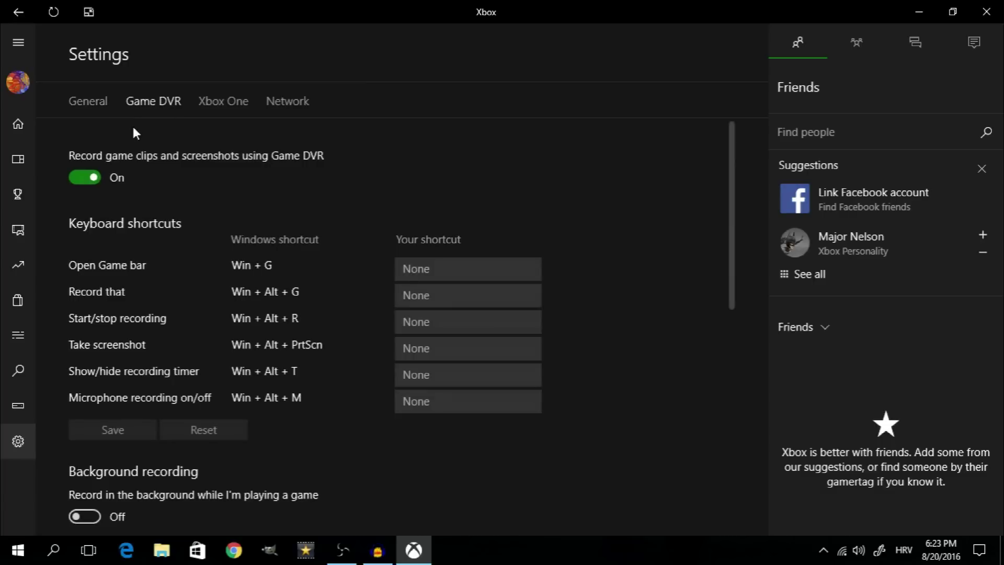
left_click(80, 176)
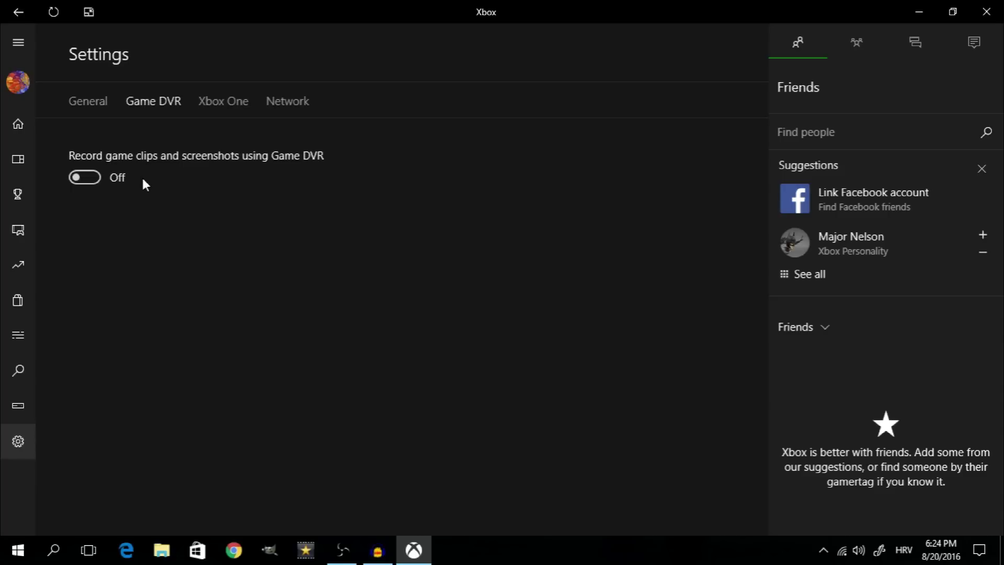
key("alt+F4")
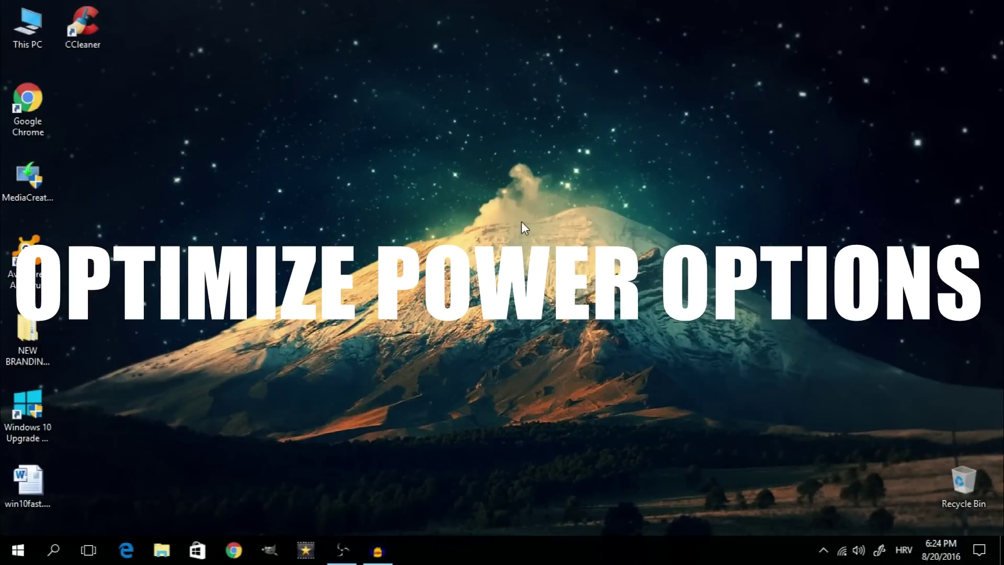
Activate the High performance power plan through the additional power settings of Power & sleep in Windows Settings.
left_click(24, 536)
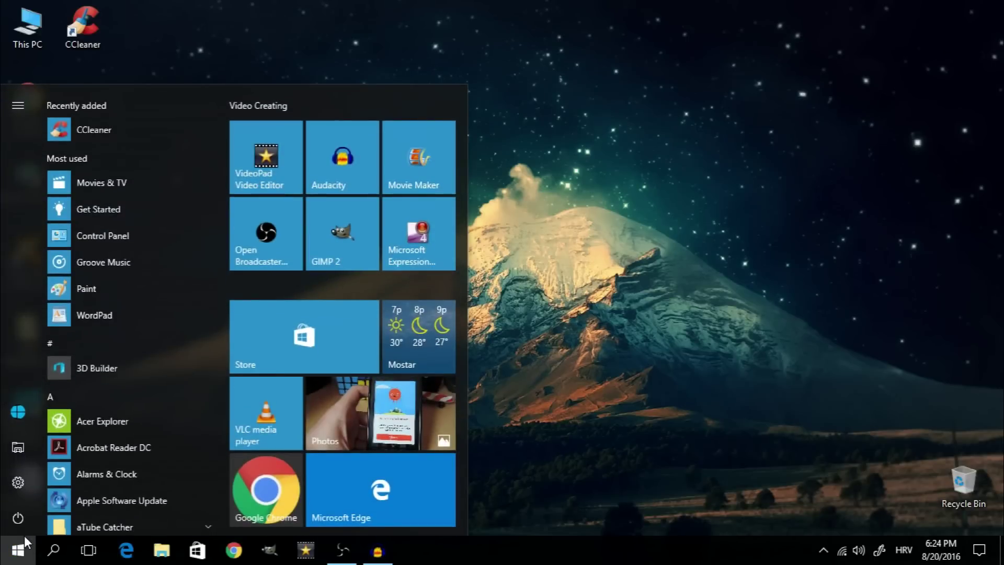
left_click(26, 477)
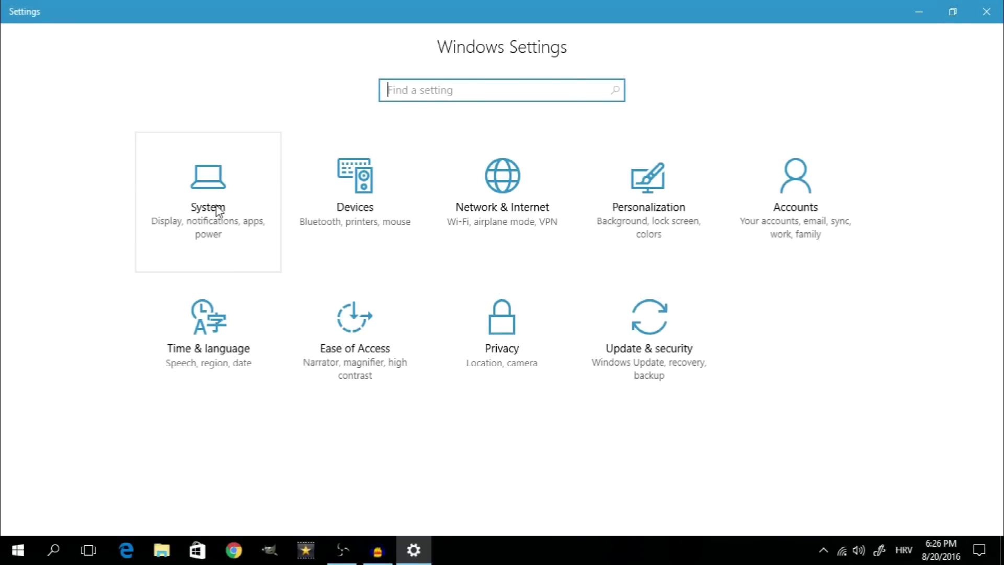
left_click(218, 210)
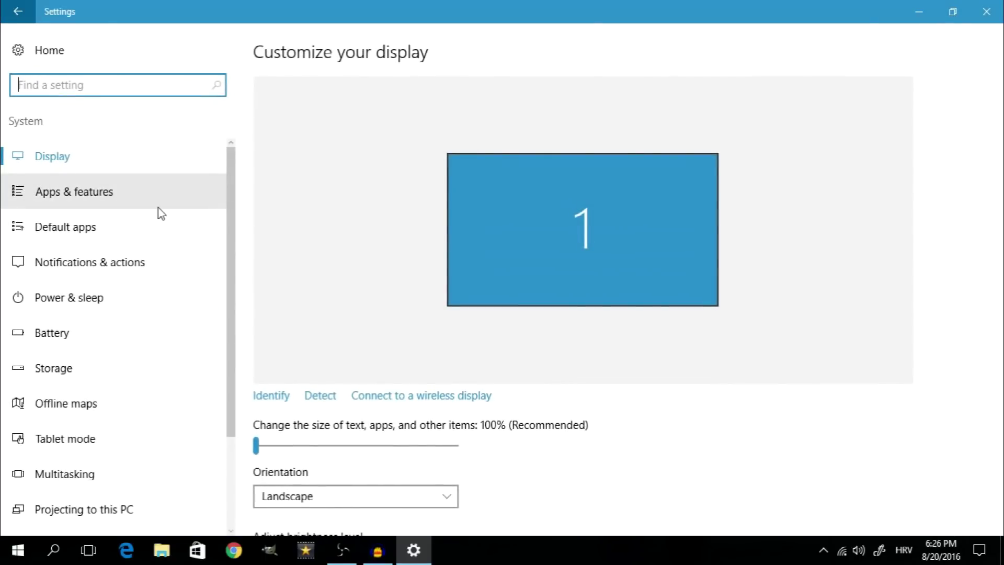
left_click(86, 301)
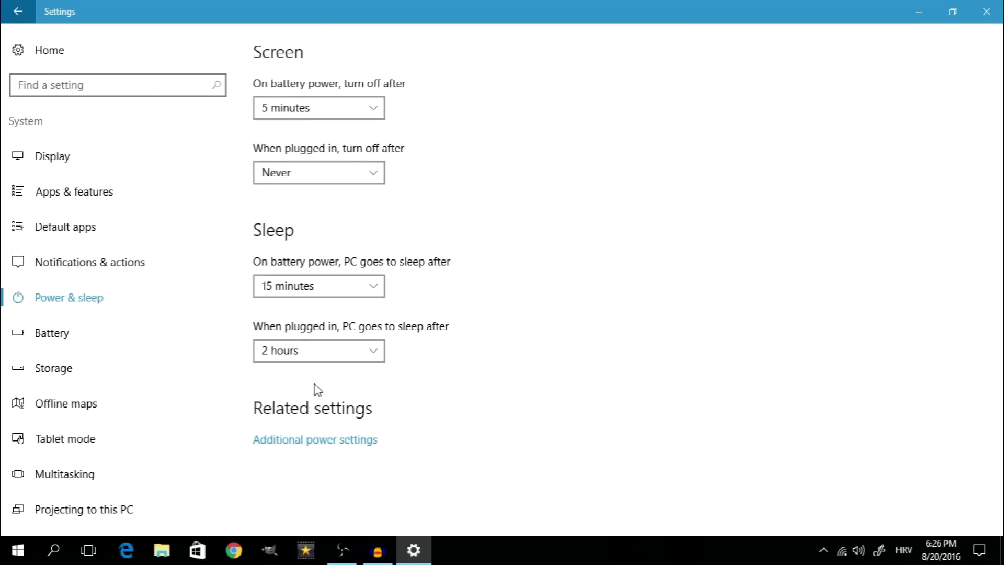
left_click(327, 443)
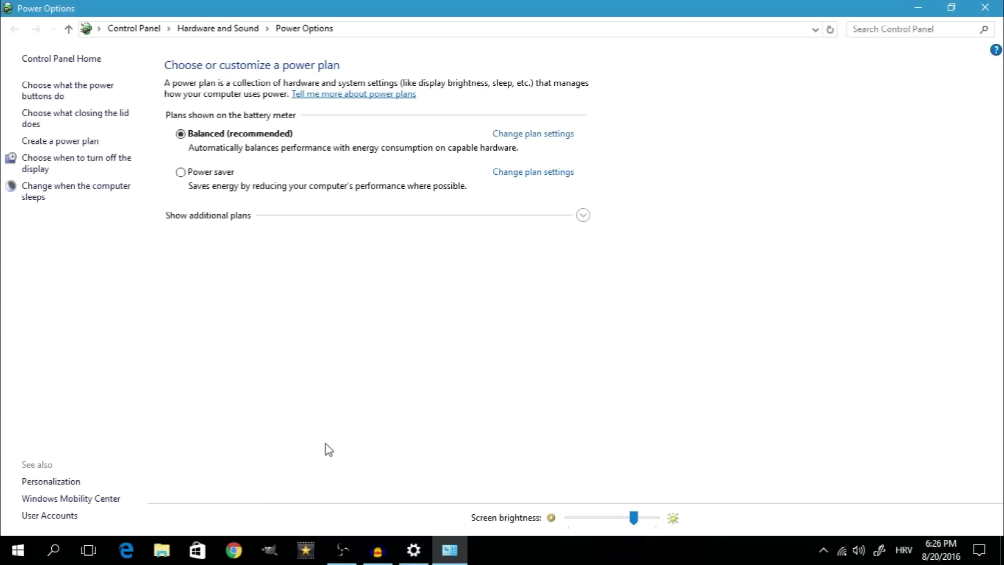
left_click(583, 217)
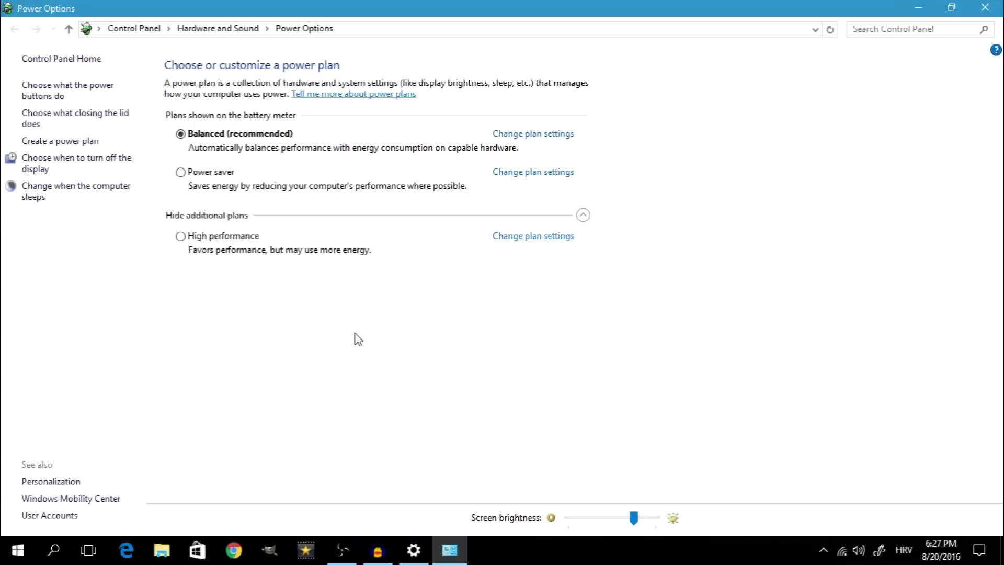
left_click(180, 237)
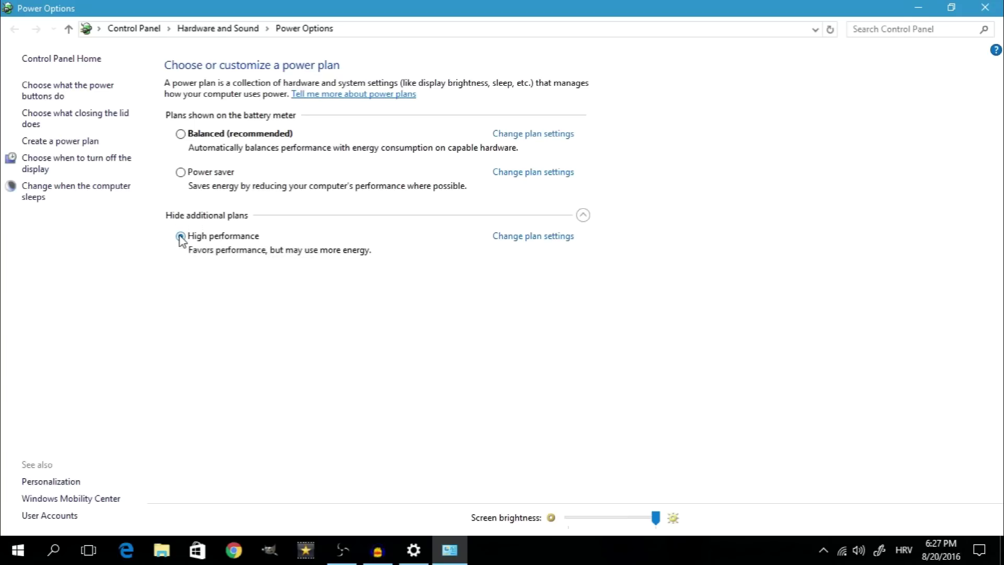